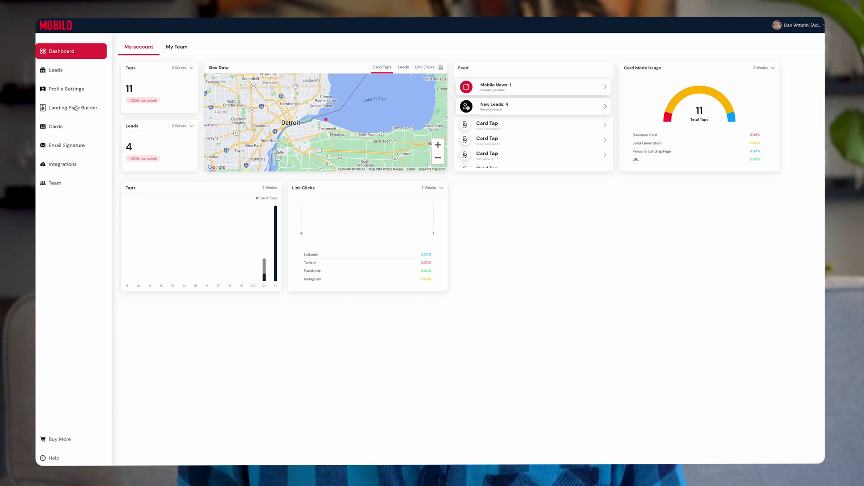
# Review the team's company profile, including its override fields, link tracking, and shown and locked fields
pyautogui.click(71, 165)
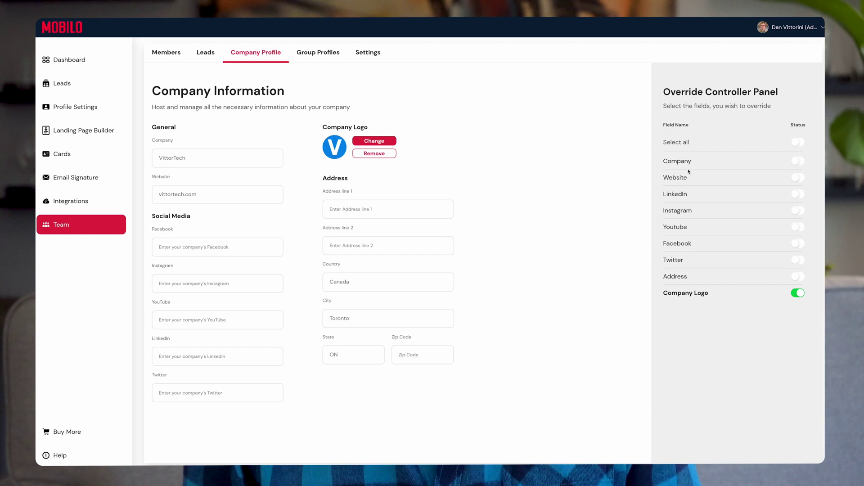
pyautogui.scroll(-6, 742, 167)
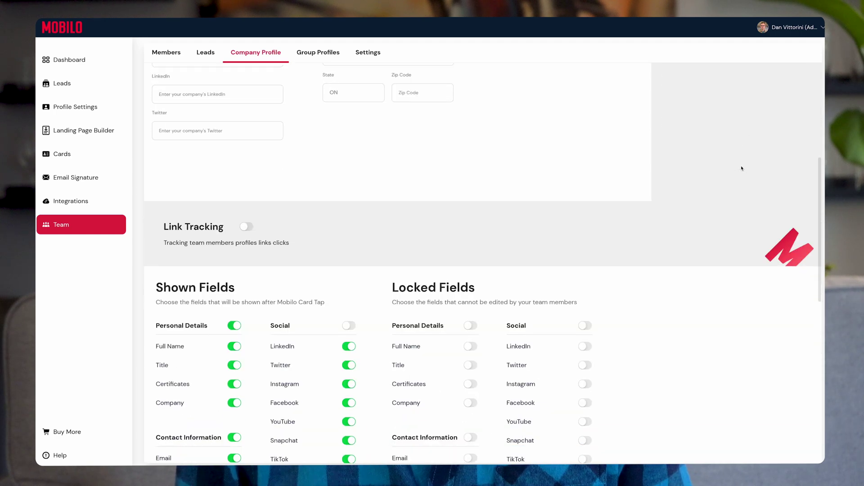
pyautogui.scroll(-5, 742, 168)
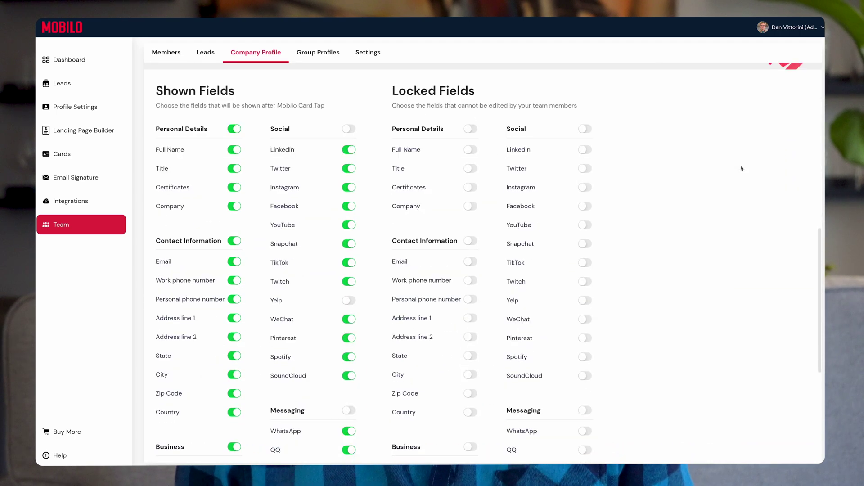
pyautogui.scroll(-4, 741, 169)
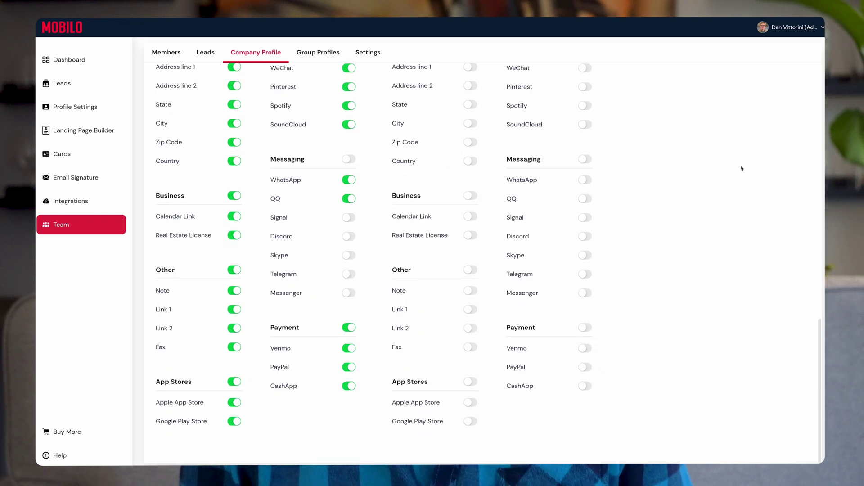
# Review the group profile's company information and its shown and locked fields, and open the team settings
pyautogui.click(324, 53)
pyautogui.scroll(-2, 502, 250)
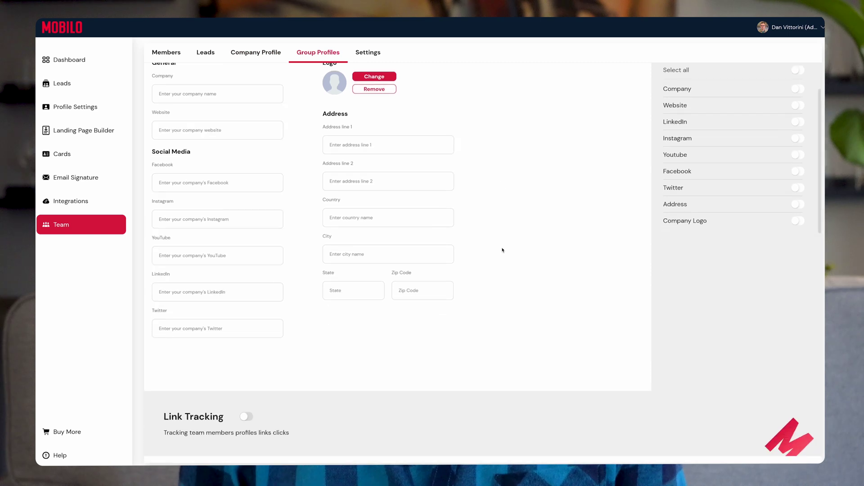
pyautogui.scroll(-7, 503, 250)
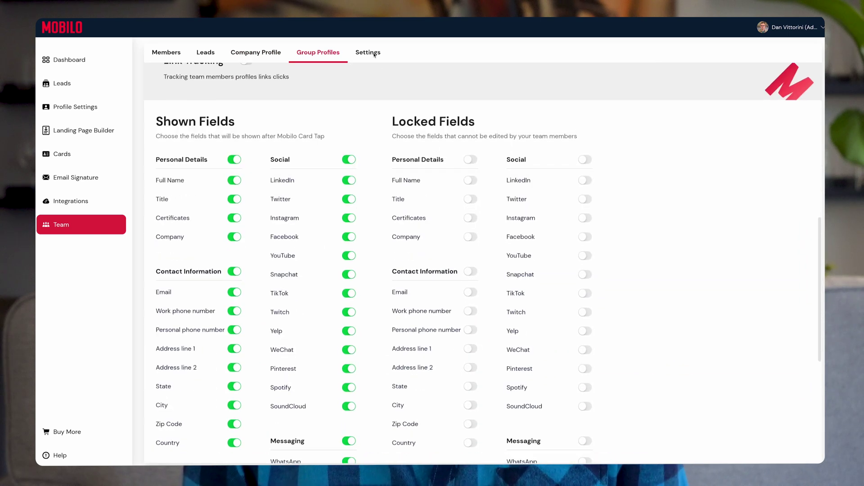
pyautogui.click(373, 52)
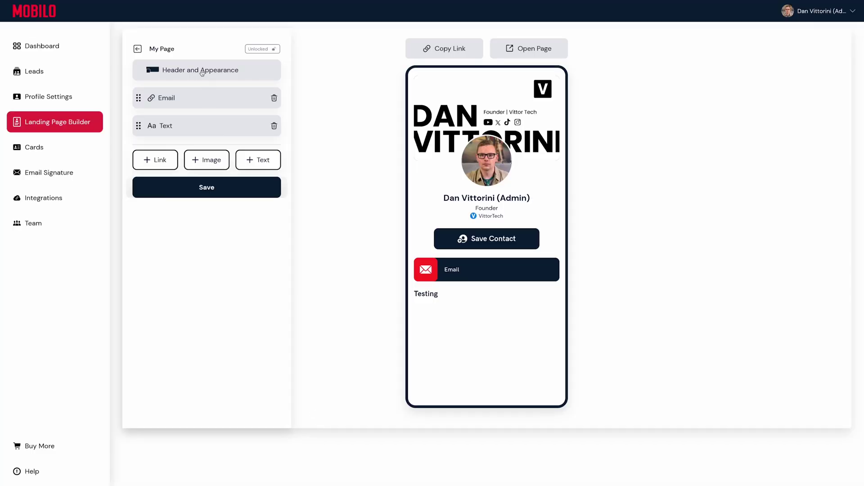
# Open the landing page's Header and Appearance section and look through its options
pyautogui.click(202, 71)
pyautogui.scroll(-5, 206, 283)
pyautogui.click(202, 71)
pyautogui.scroll(-5, 206, 283)
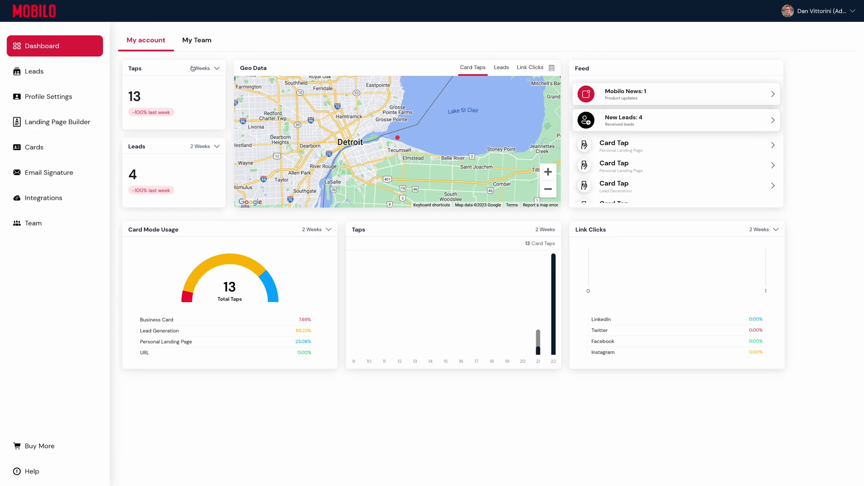
# View the team's dashboard statistics, including the leaderboard, link clicks, taps and geo data
pyautogui.click(198, 42)
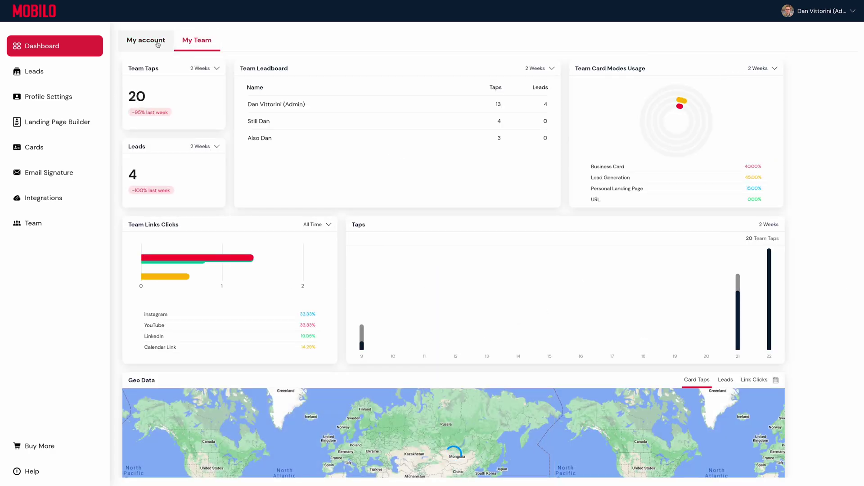
pyautogui.scroll(-1, 267, 258)
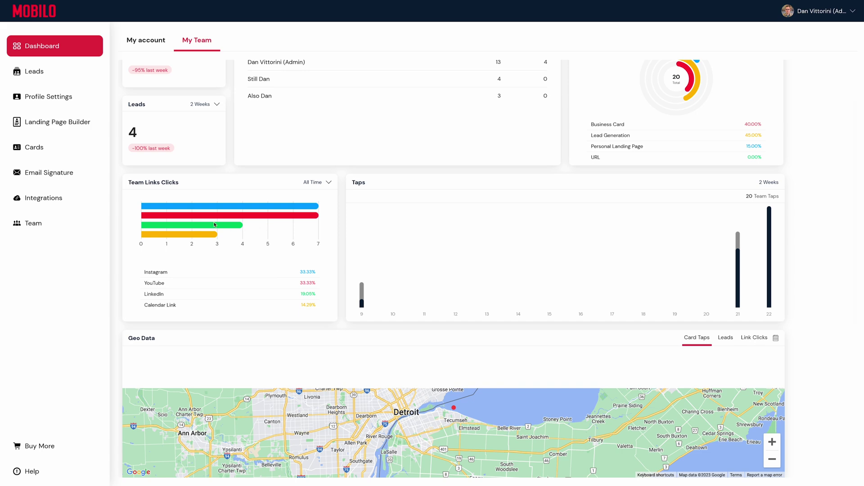
# View the team's member list and company profile, and compare the personal leads book with the team's leads
pyautogui.click(56, 231)
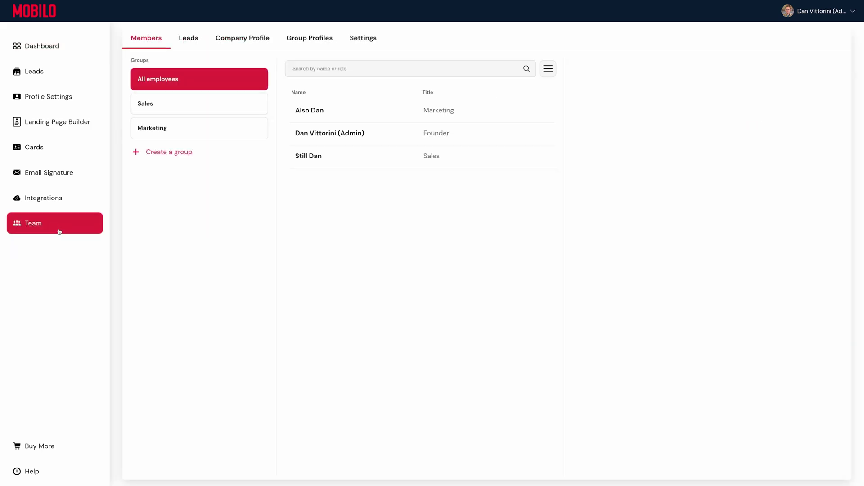
pyautogui.click(237, 40)
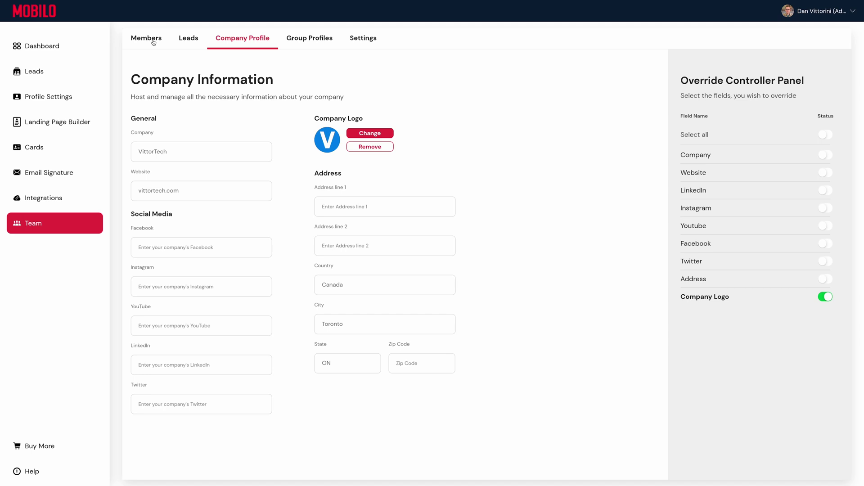
pyautogui.click(64, 75)
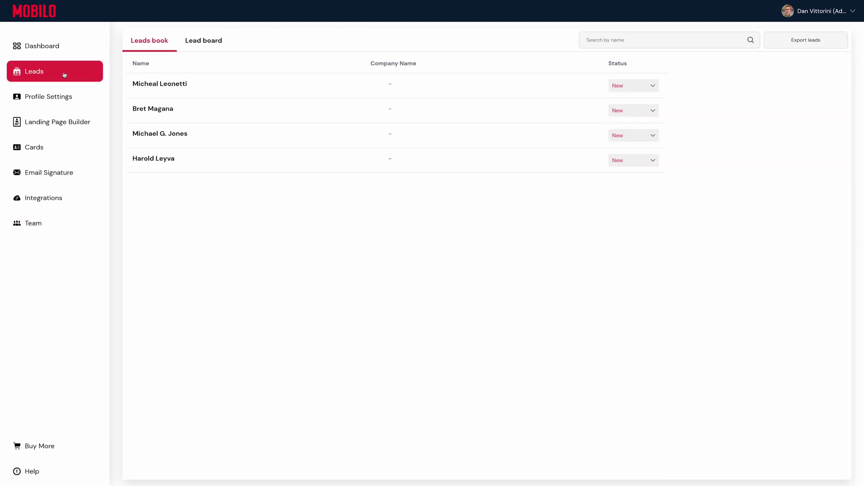
pyautogui.click(47, 229)
pyautogui.click(196, 40)
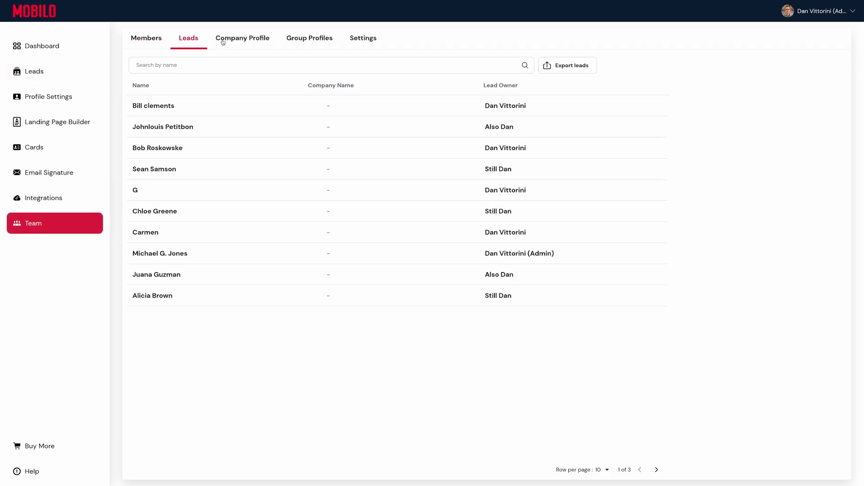
# Look over the company and group profiles, the business card's profile settings and the integrations
pyautogui.click(243, 39)
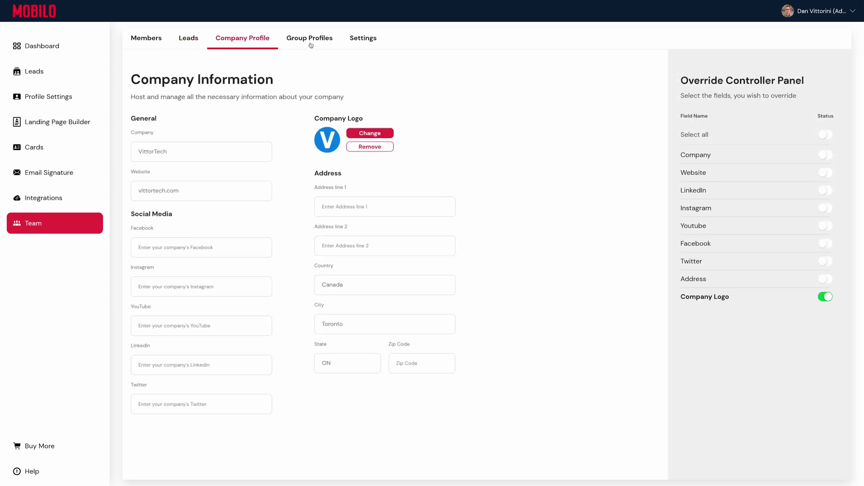
pyautogui.click(311, 39)
pyautogui.click(72, 99)
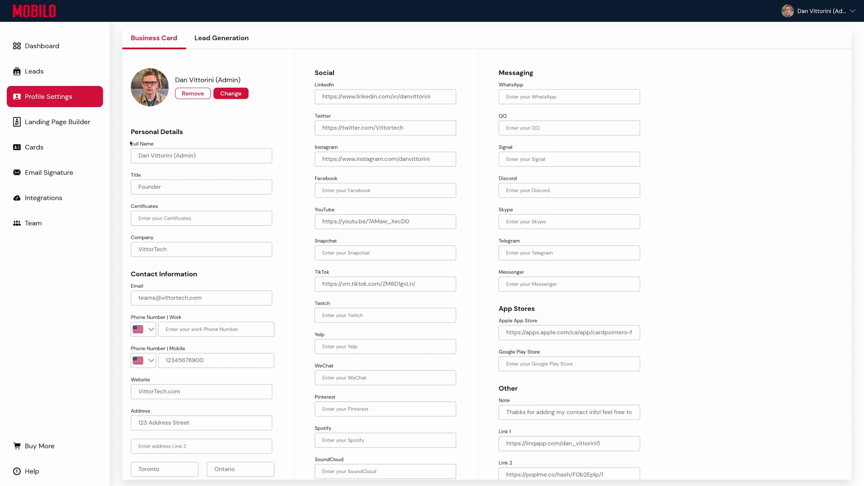
pyautogui.click(47, 203)
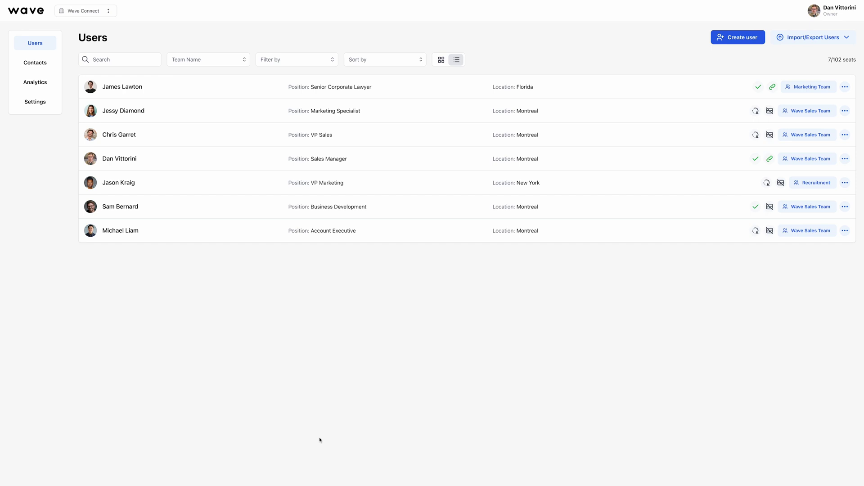
# In the Wave dashboard, open the user import option and look through the profile of the Sales Manager
pyautogui.click(815, 39)
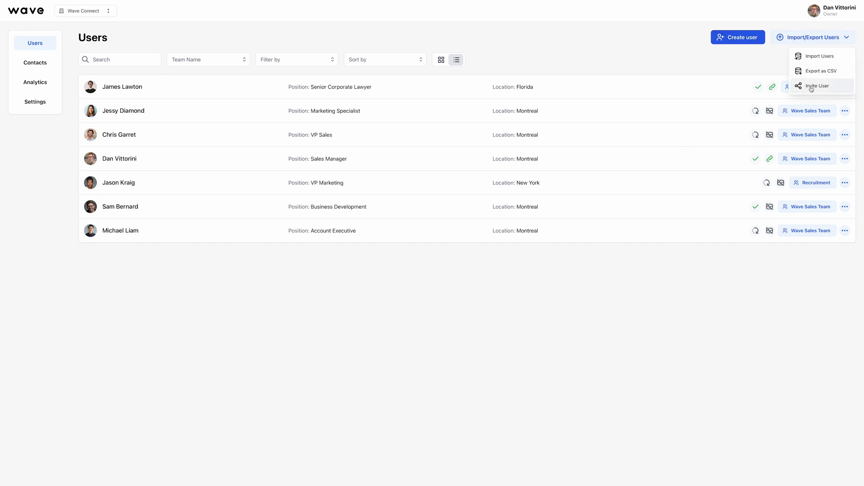
pyautogui.click(809, 58)
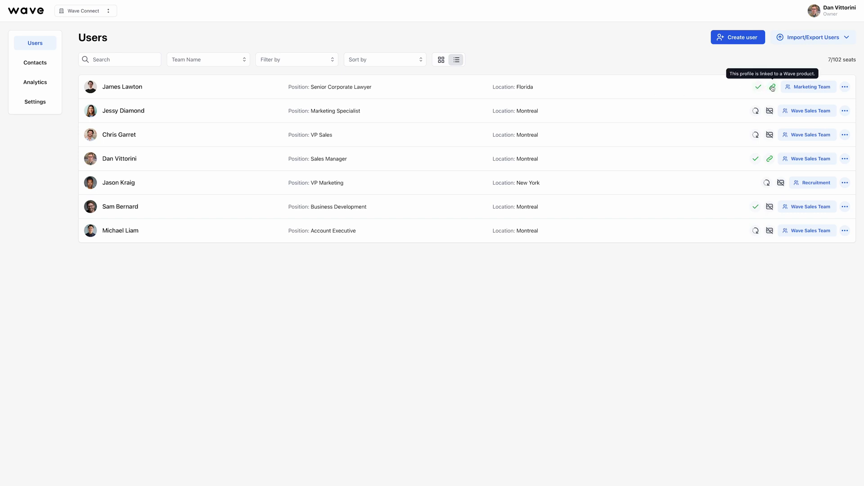
pyautogui.click(696, 158)
pyautogui.scroll(-4, 484, 307)
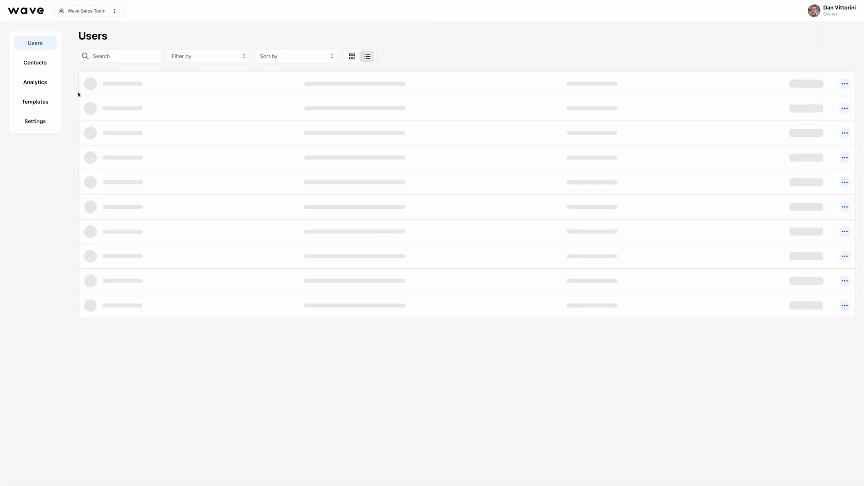
# Open the Wave Sales Team's Sales Default Template for editing, review its blocks and look through the content that can be added
pyautogui.click(40, 105)
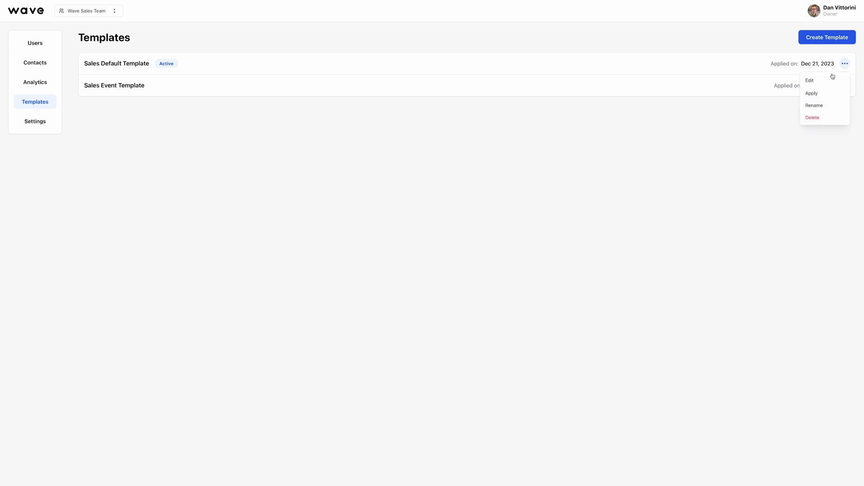
pyautogui.click(828, 85)
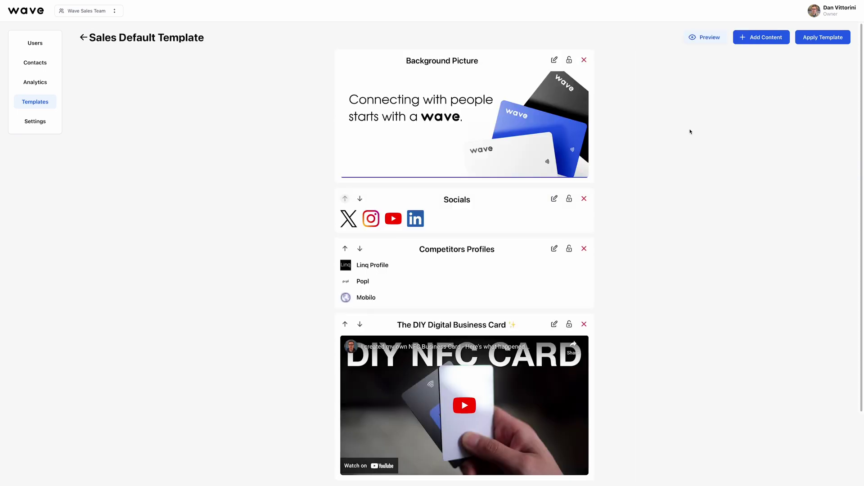
pyautogui.scroll(-2, 619, 241)
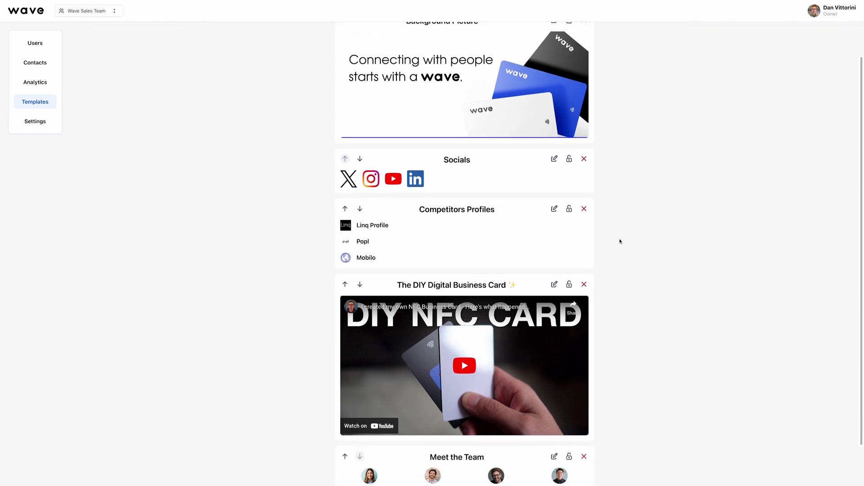
pyautogui.scroll(2, 620, 242)
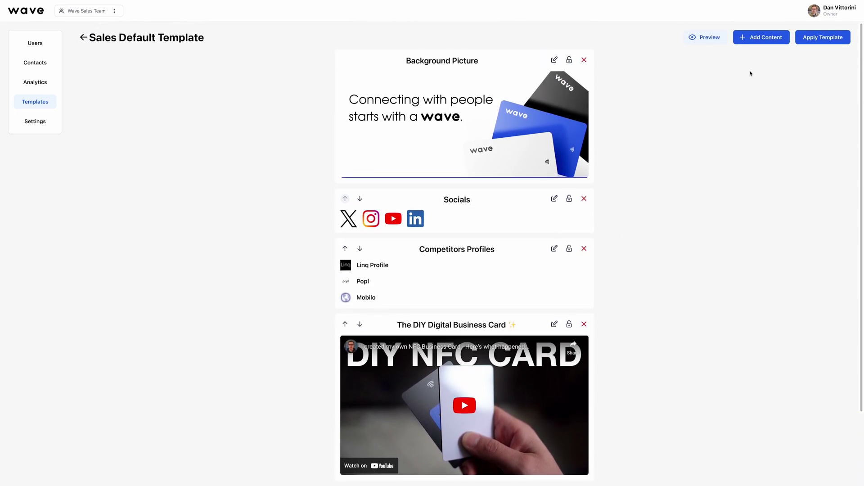
pyautogui.click(764, 39)
pyautogui.scroll(-3, 455, 292)
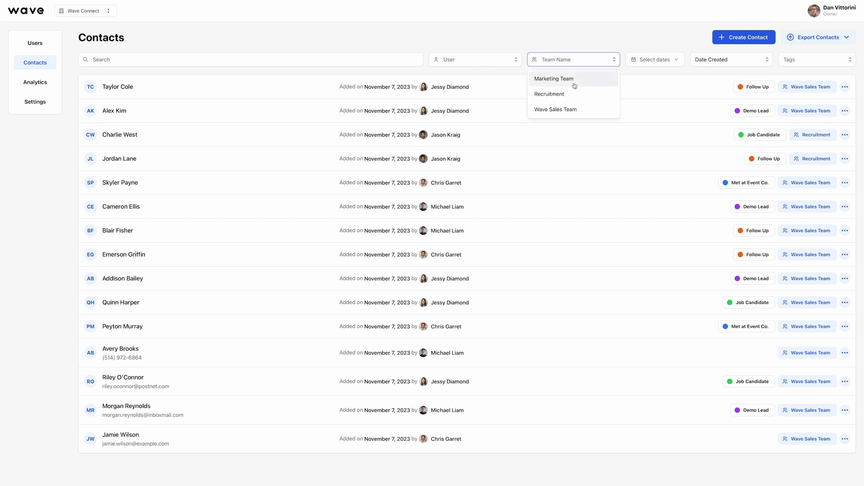
# Filter the contacts by Wave Sales Team and open the first contact in the list
pyautogui.click(568, 109)
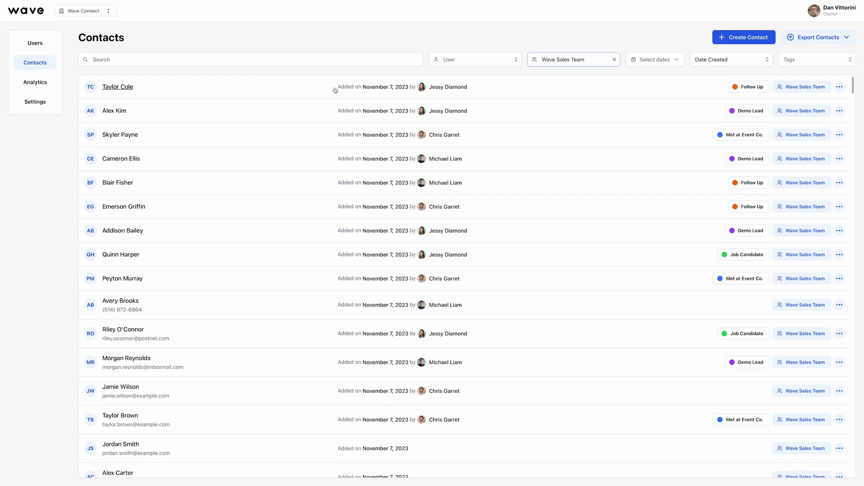
pyautogui.click(334, 89)
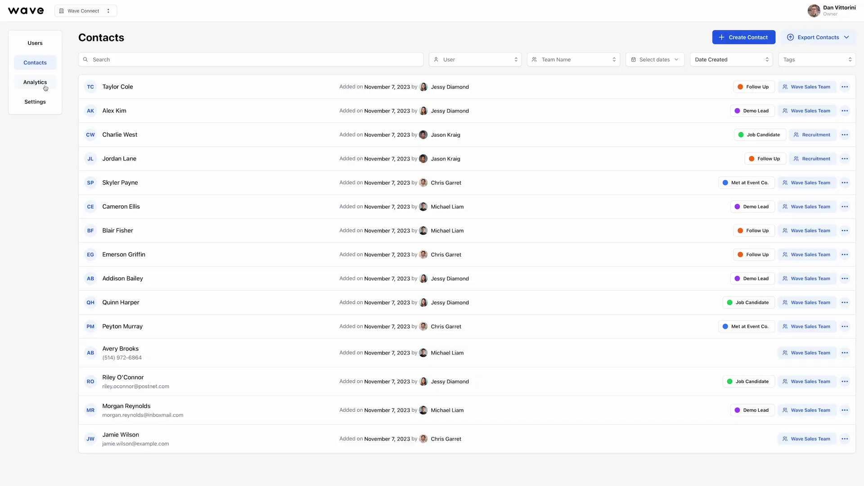
# View this month's analytics, including page views, type of views and clicks per category
pyautogui.click(35, 82)
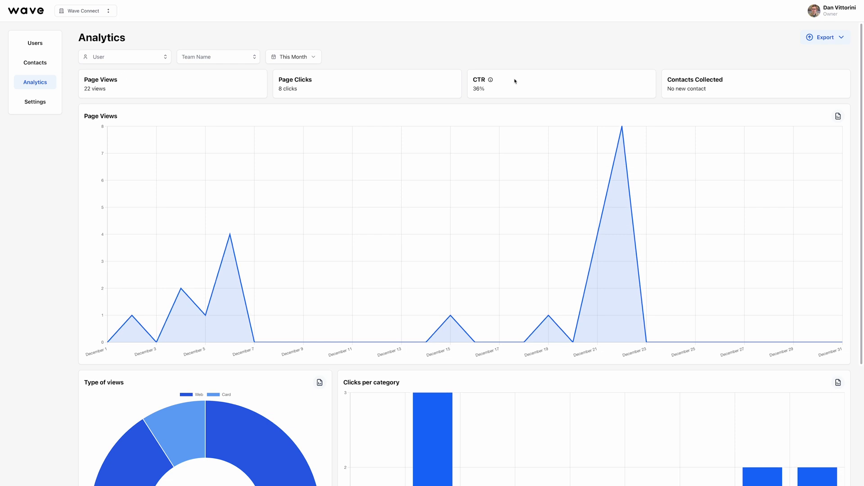
pyautogui.scroll(-3, 514, 81)
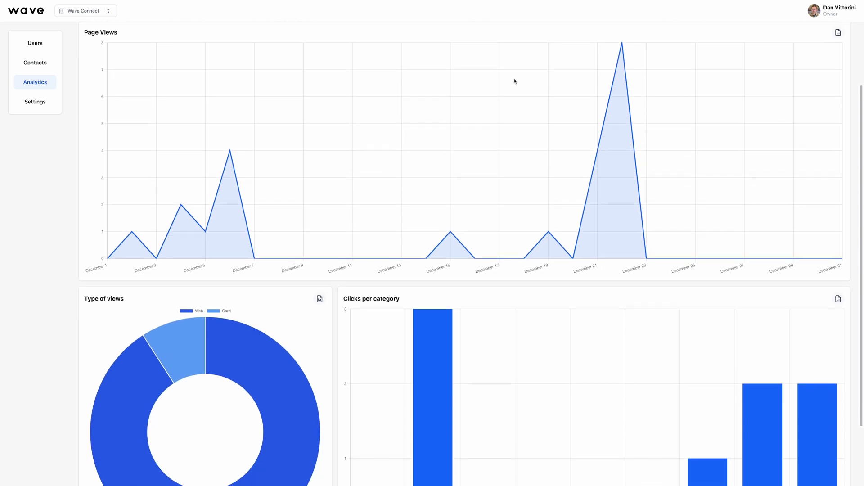
pyautogui.scroll(-2, 515, 81)
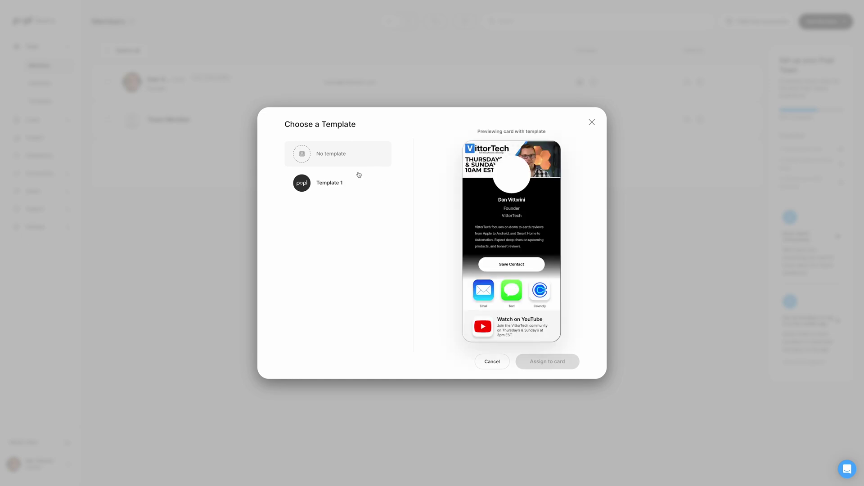
# In Popl Teams, preview Template 1 on the card without assigning it, and open the subteam selection for the team admin
pyautogui.click(338, 181)
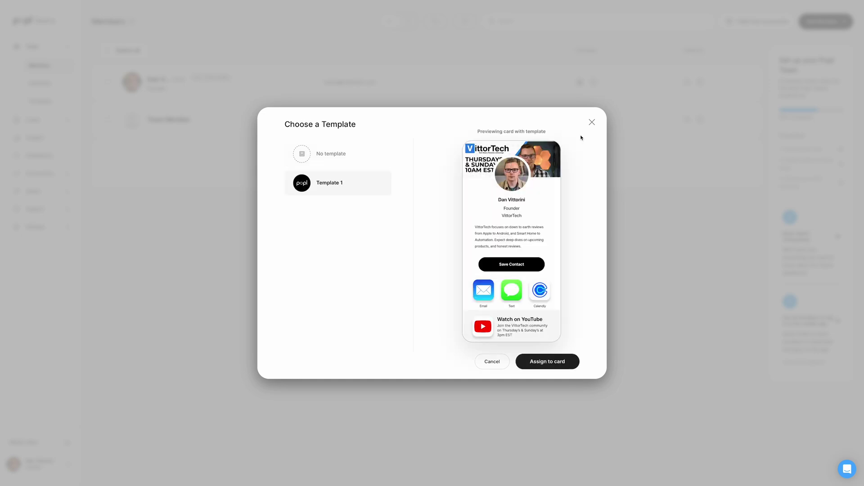
pyautogui.click(592, 123)
pyautogui.click(699, 83)
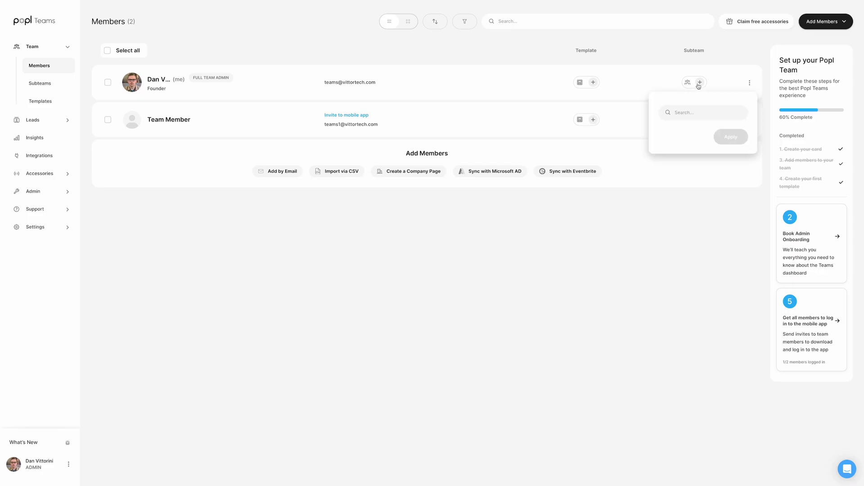
# Select all members and open the bulk member actions to try Duplicate Member
pyautogui.click(108, 50)
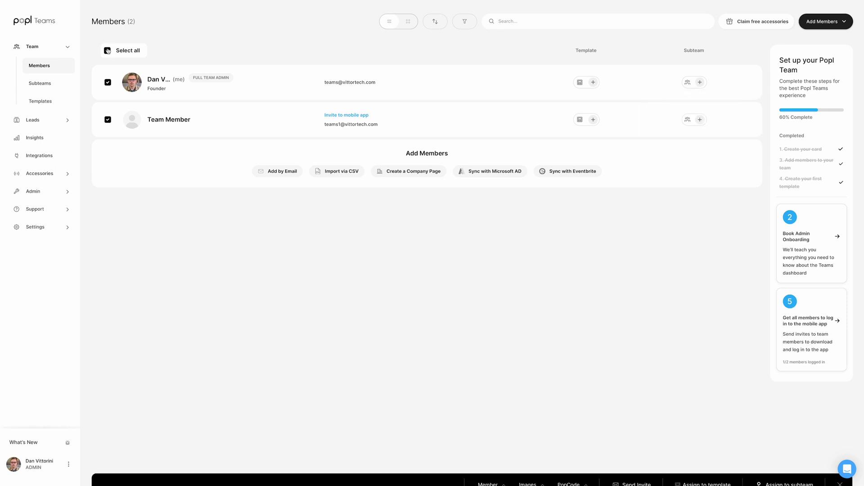
pyautogui.click(487, 473)
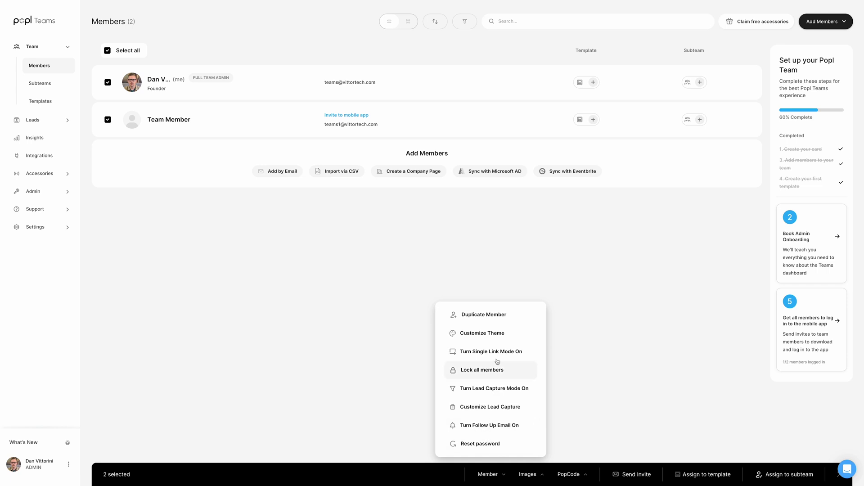
pyautogui.click(500, 316)
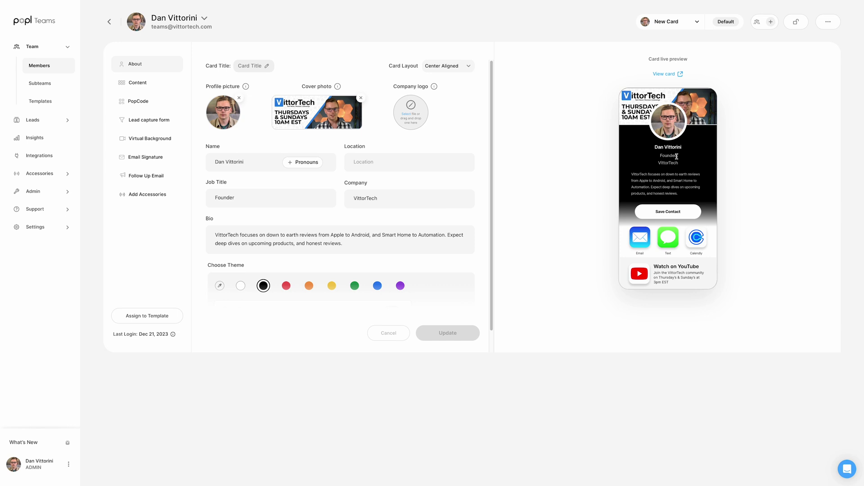
# Remove the card's cover photo and set the saved team asset as the cover photo instead
pyautogui.click(361, 97)
pyautogui.click(340, 110)
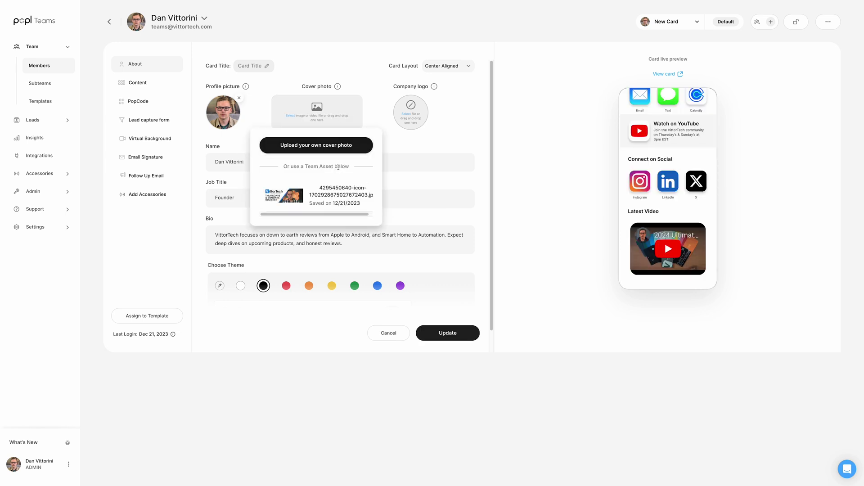
pyautogui.click(337, 199)
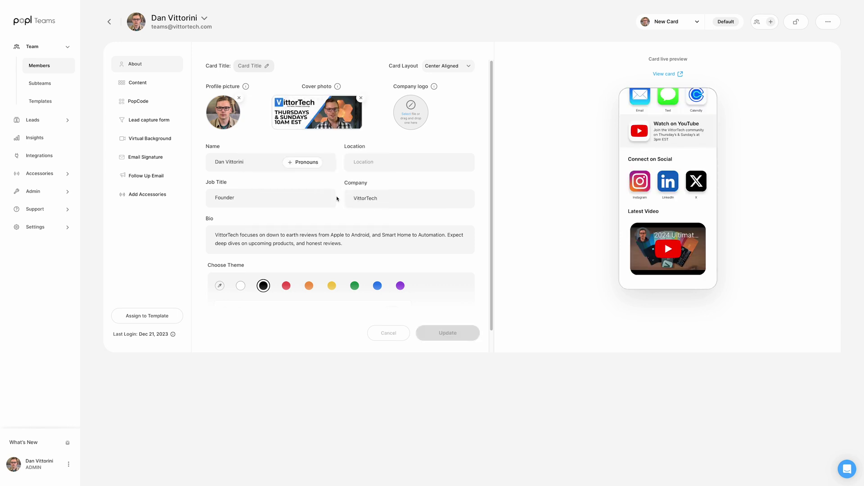
# Review the card's content links and browse the links and contact info available to add, without adding any
pyautogui.click(138, 85)
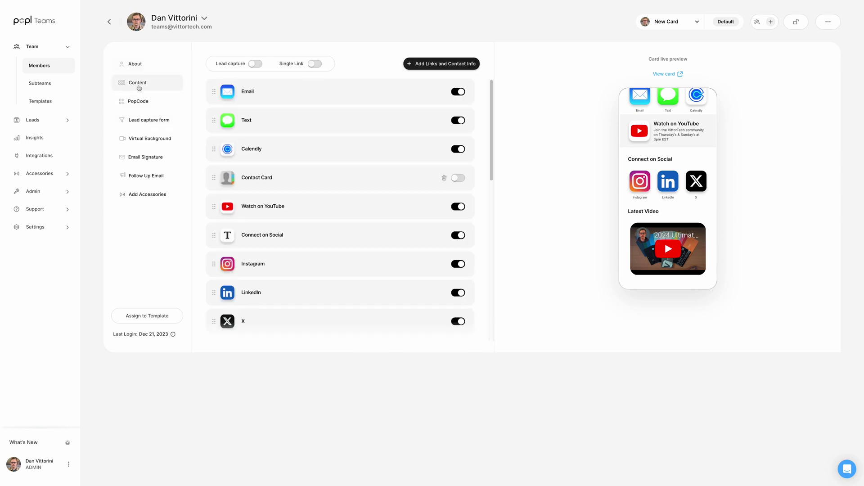
pyautogui.scroll(-5, 376, 185)
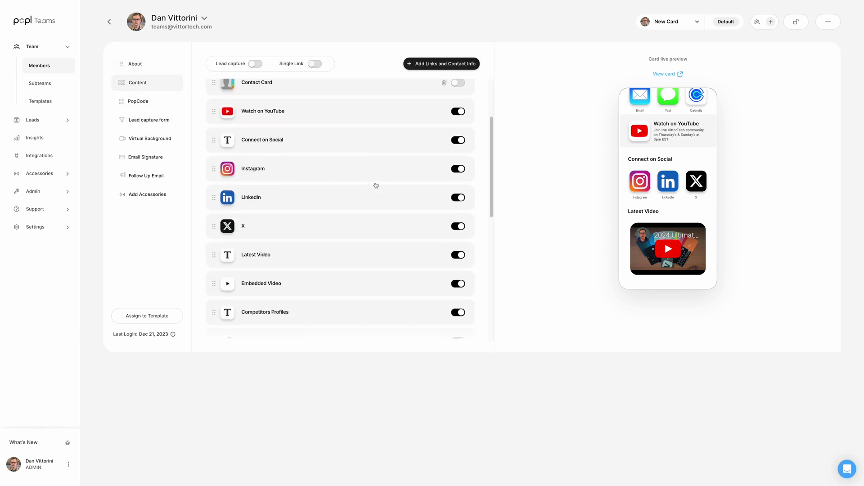
pyautogui.click(436, 64)
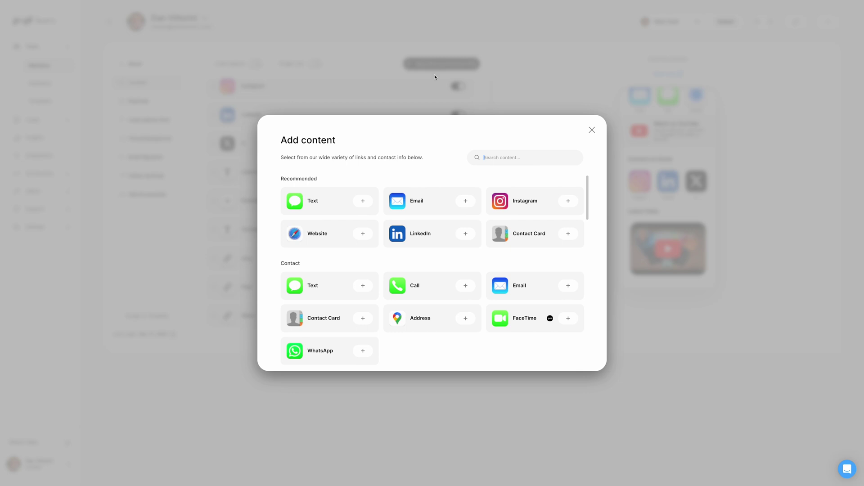
pyautogui.scroll(-2, 438, 248)
pyautogui.scroll(-5, 439, 250)
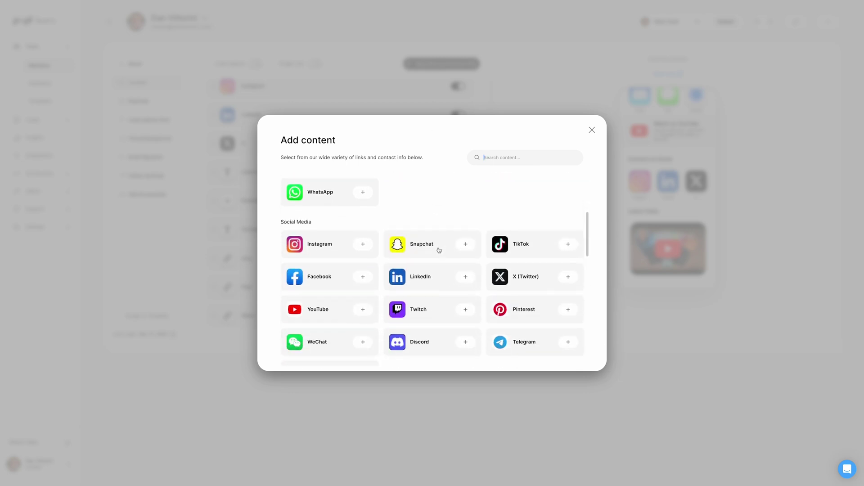
pyautogui.click(591, 130)
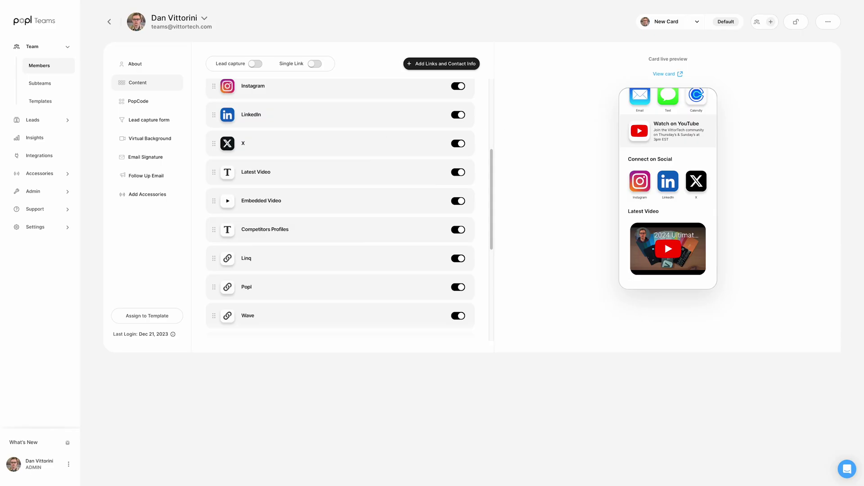
# View the member's accessory activation page, the team's accessories list and the admin change requests
pyautogui.click(148, 198)
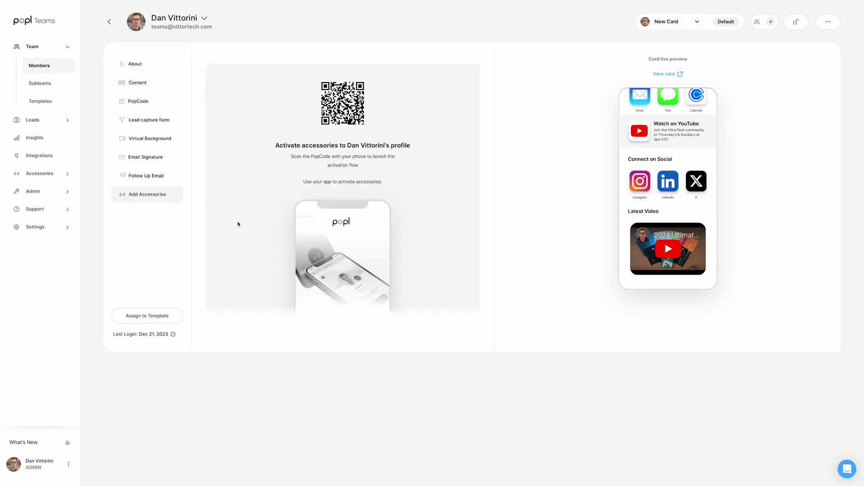
pyautogui.click(29, 173)
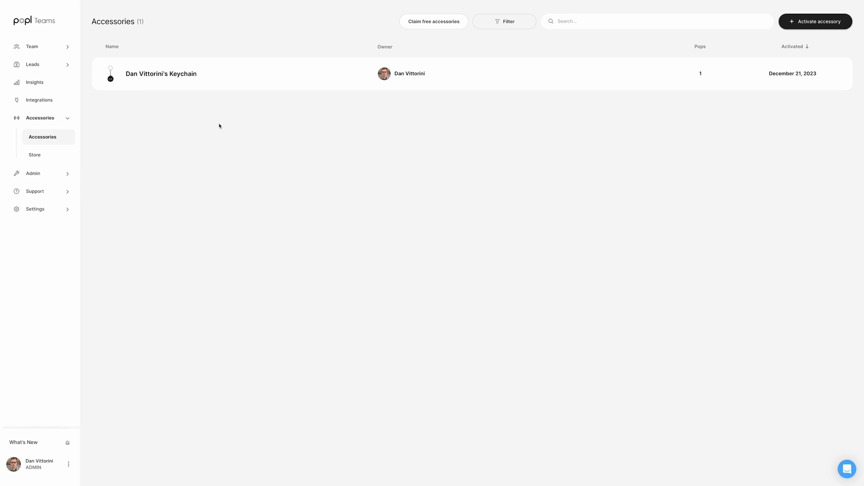
pyautogui.click(67, 175)
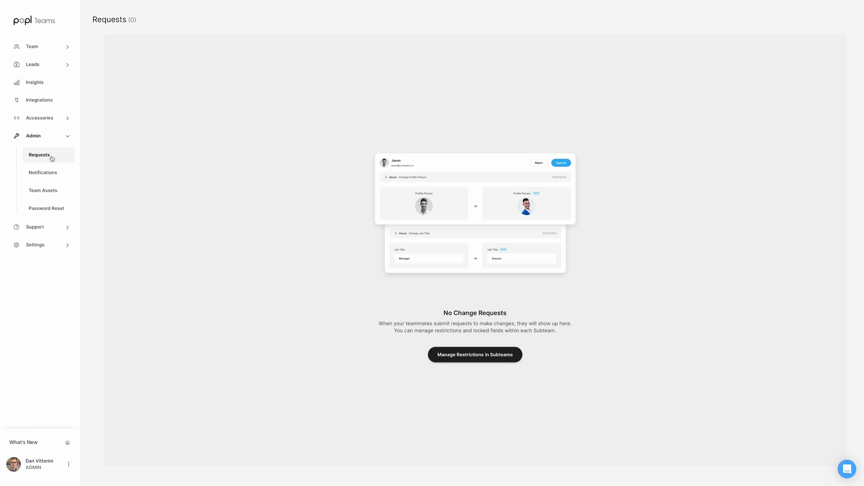
# Look through the leads list and auto tagging, and choose Export to CRM for the first lead
pyautogui.click(40, 65)
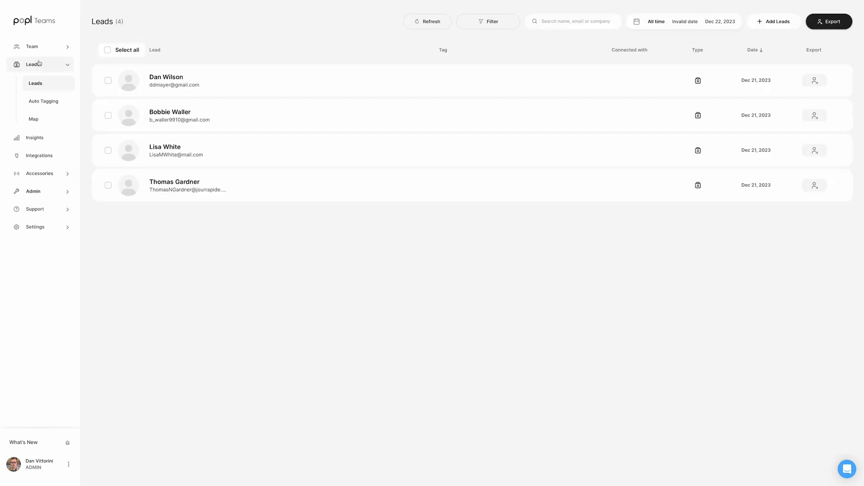
pyautogui.click(42, 102)
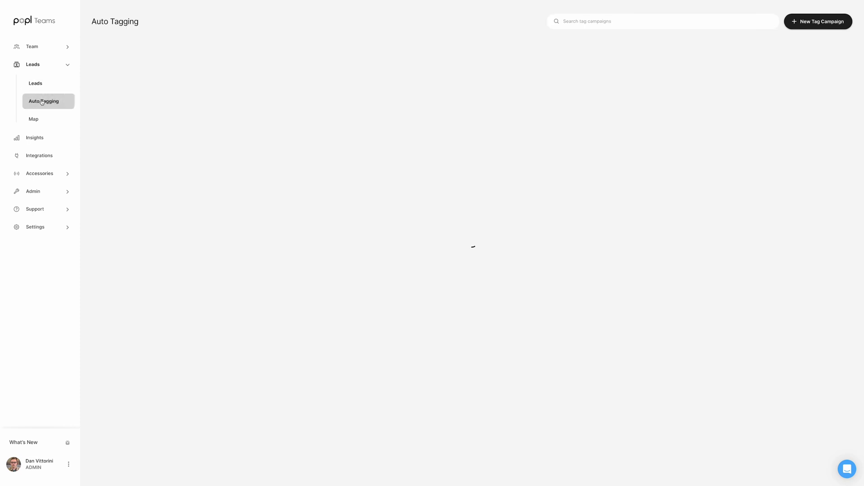
pyautogui.click(843, 81)
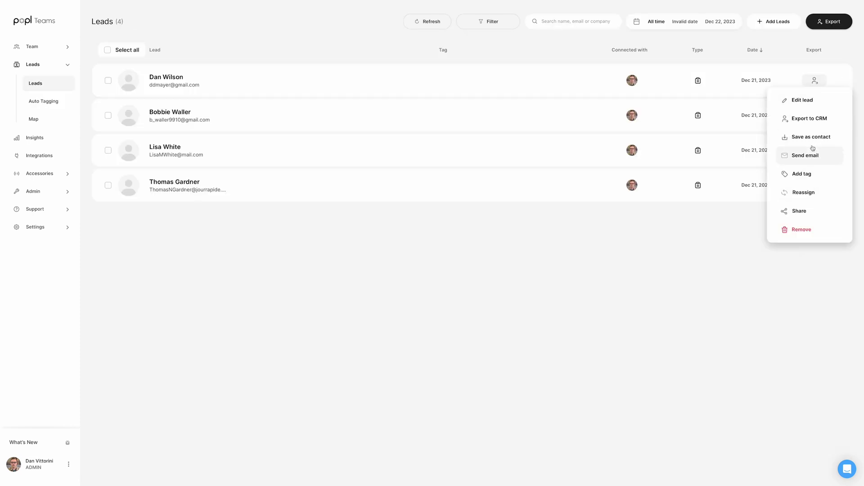
pyautogui.click(813, 120)
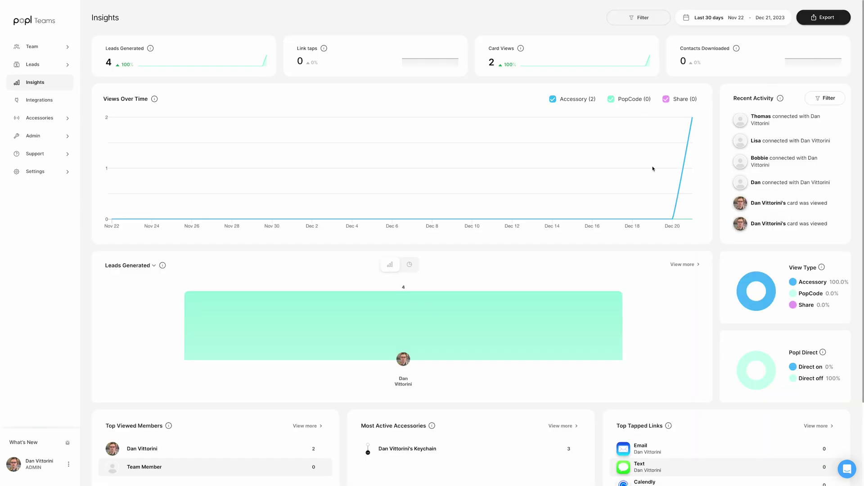
# Review the insights for the last 30 days and export them to CSV with views and taps data included
pyautogui.scroll(-2, 652, 169)
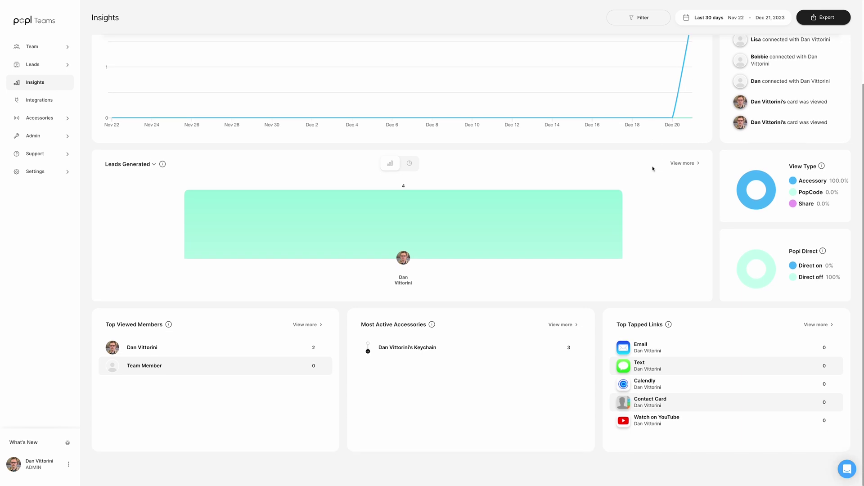
pyautogui.scroll(2, 653, 169)
pyautogui.scroll(1, 652, 169)
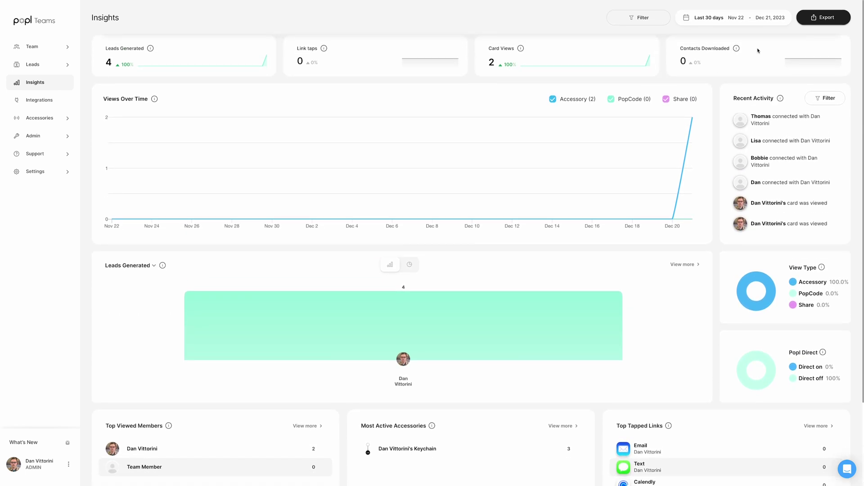
pyautogui.click(817, 18)
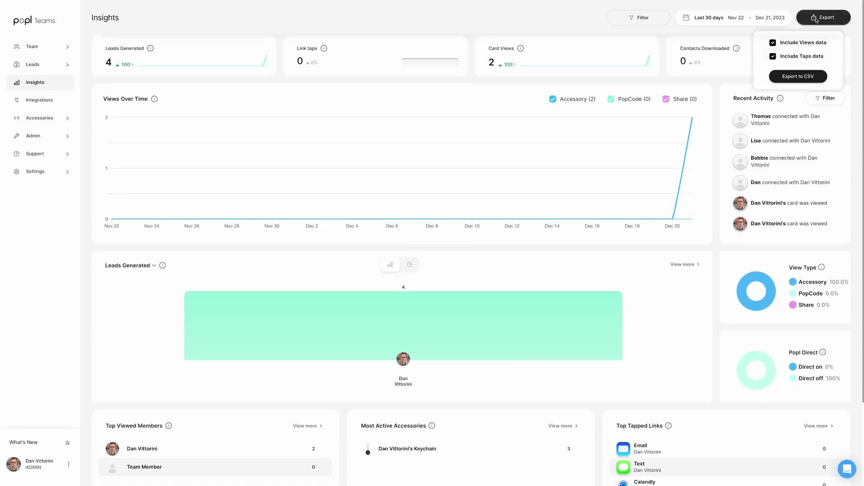
pyautogui.click(801, 76)
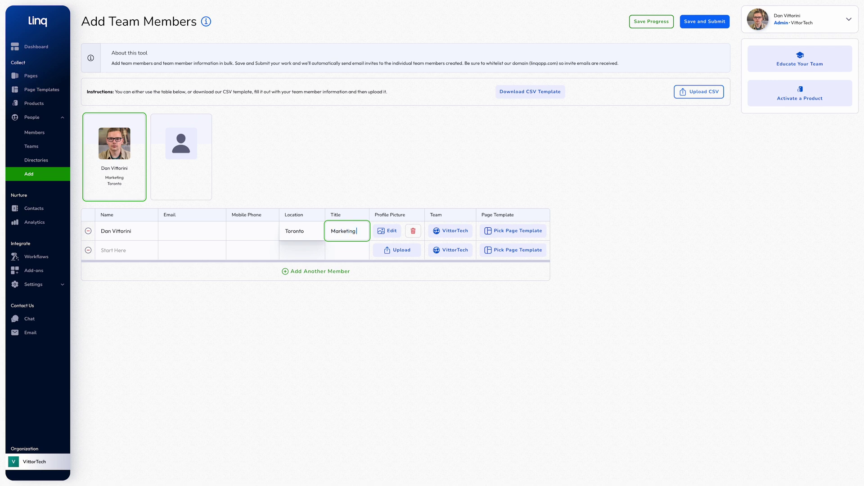
# In Linq, open the HR add-on management and review the organization admin's account information under Members
pyautogui.click(44, 274)
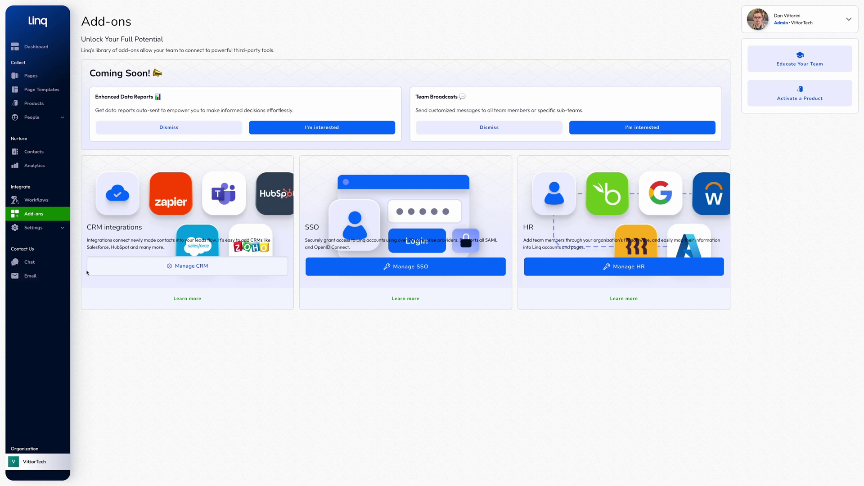
pyautogui.click(645, 269)
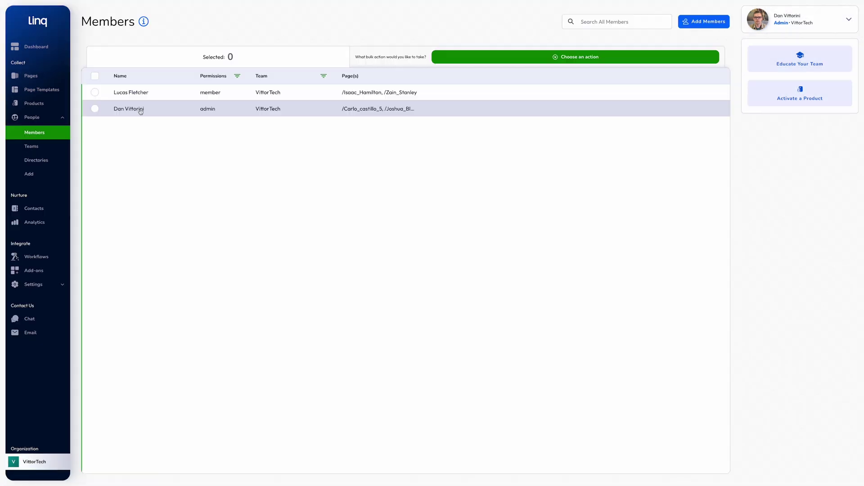
pyautogui.click(141, 110)
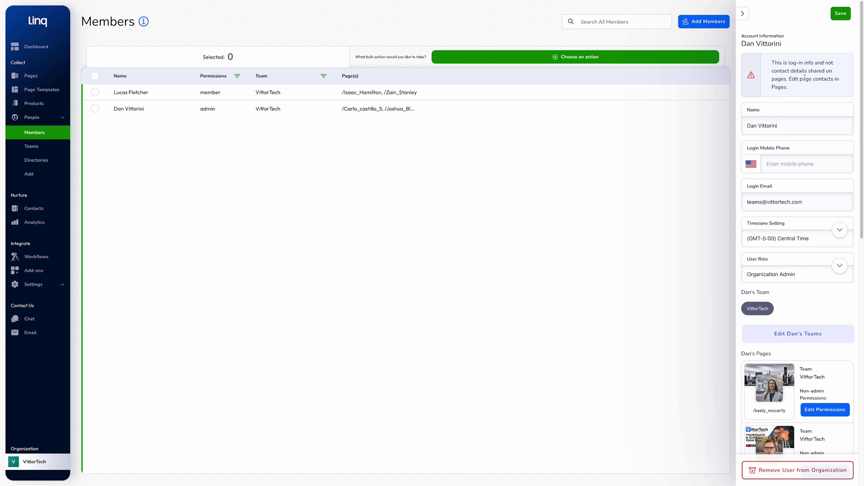
pyautogui.scroll(-3, 813, 315)
pyautogui.scroll(-6, 813, 316)
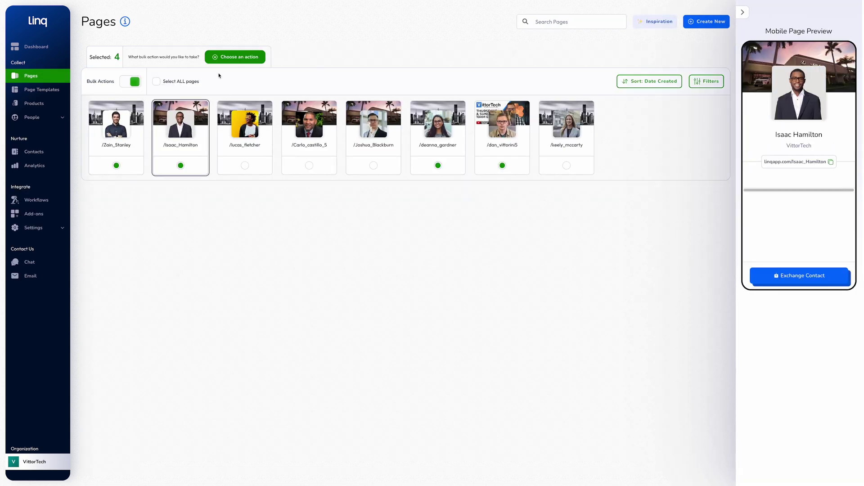
# Open the bulk actions for the four selected pages, and review the content blocks of the page with the VittorTech cover photo
pyautogui.click(232, 56)
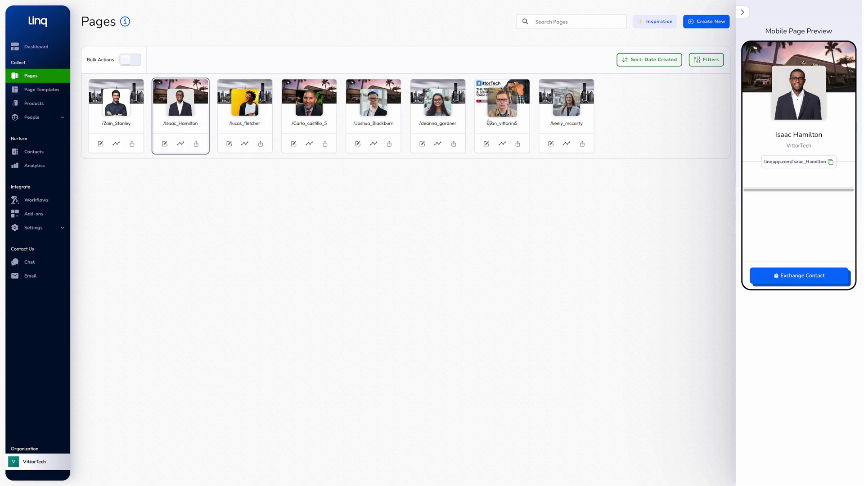
pyautogui.click(486, 143)
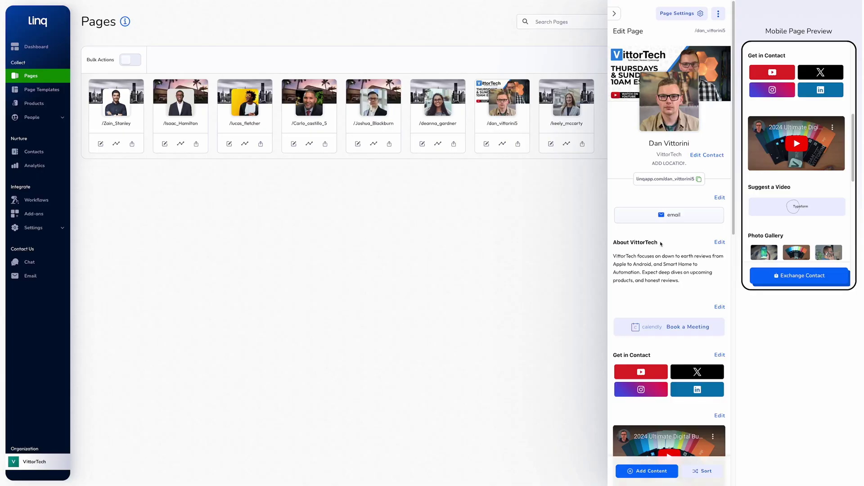
pyautogui.scroll(-3, 654, 305)
pyautogui.scroll(-3, 659, 251)
pyautogui.scroll(-3, 659, 251)
pyautogui.scroll(-3, 658, 251)
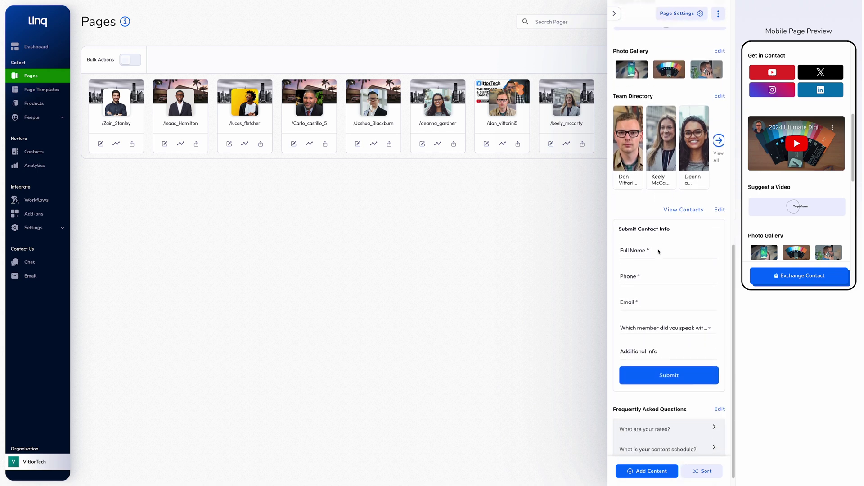
pyautogui.scroll(-1, 659, 251)
pyautogui.scroll(1, 687, 255)
# Review the page's settings, including handle, team, visibility, cover photo, custom colors and contact exchange options
pyautogui.click(682, 13)
pyautogui.scroll(-3, 801, 215)
pyautogui.scroll(-5, 801, 215)
pyautogui.scroll(-4, 802, 215)
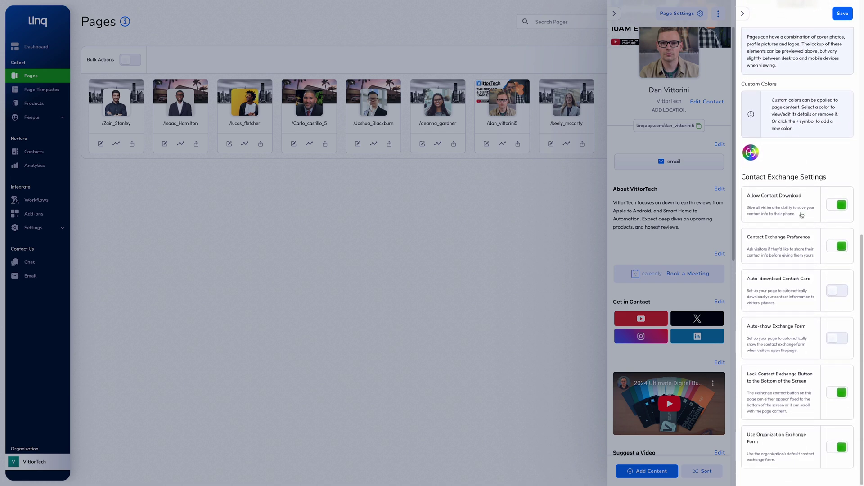
pyautogui.scroll(10, 801, 215)
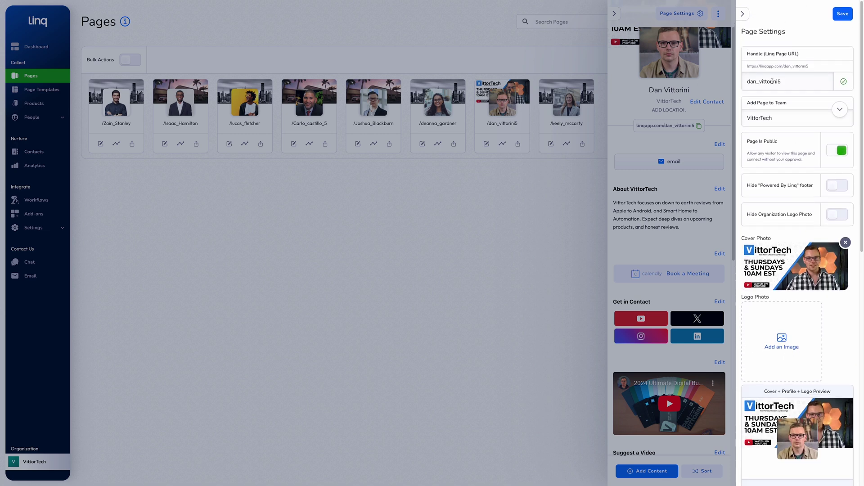
# Open the Sales Template for editing and review its page override and contact exchange settings
pyautogui.click(41, 89)
pyautogui.click(139, 206)
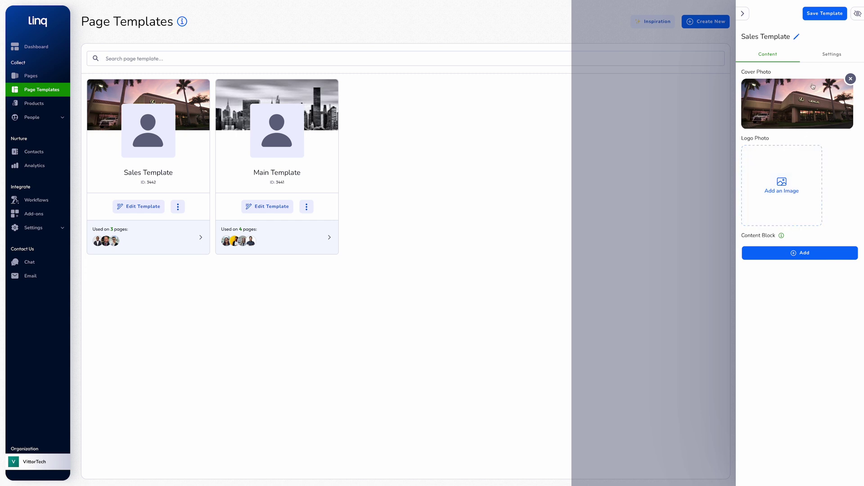
pyautogui.click(832, 54)
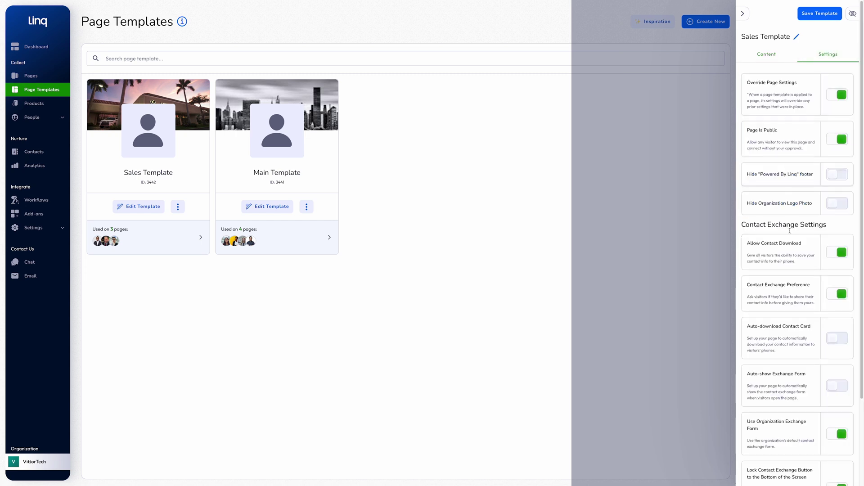
pyautogui.scroll(-3, 790, 248)
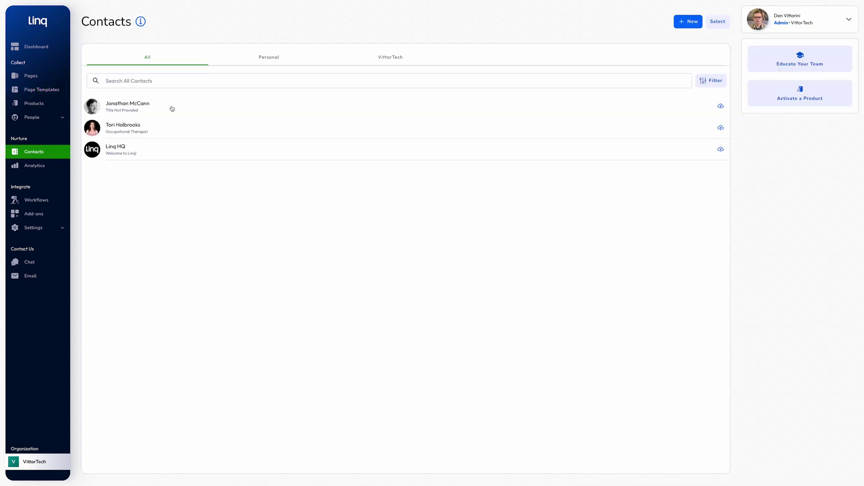
# View the first contact's labels, notes and activity, and open then cancel sending the contact to an integration
pyautogui.click(475, 106)
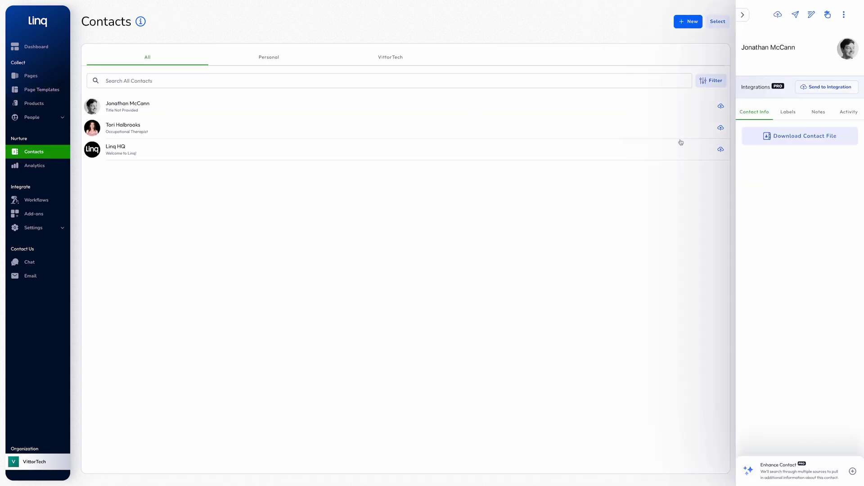
pyautogui.click(795, 117)
pyautogui.click(815, 117)
pyautogui.click(840, 115)
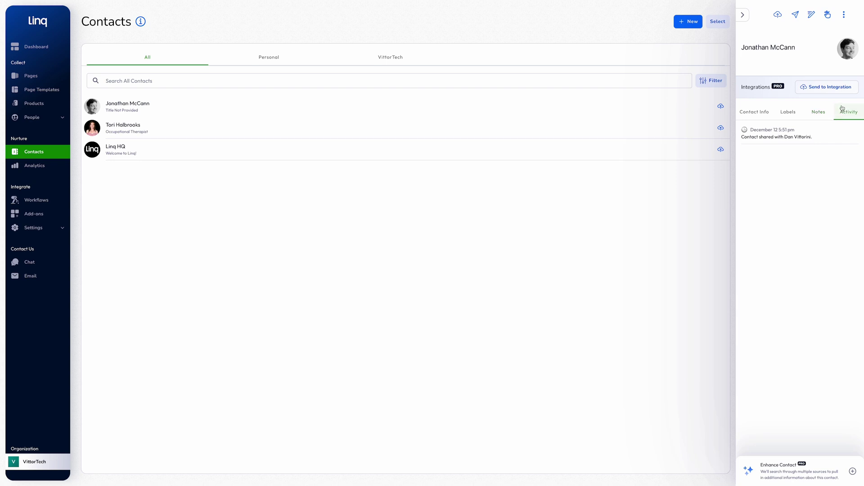
pyautogui.click(833, 88)
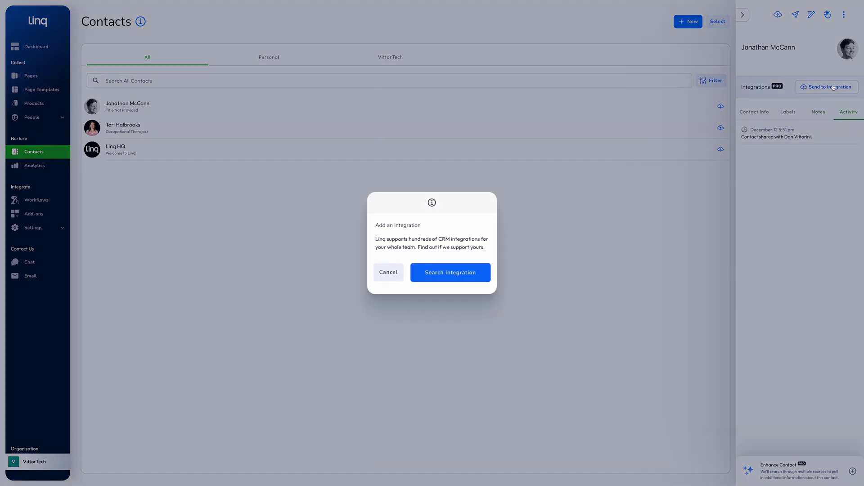
pyautogui.click(388, 273)
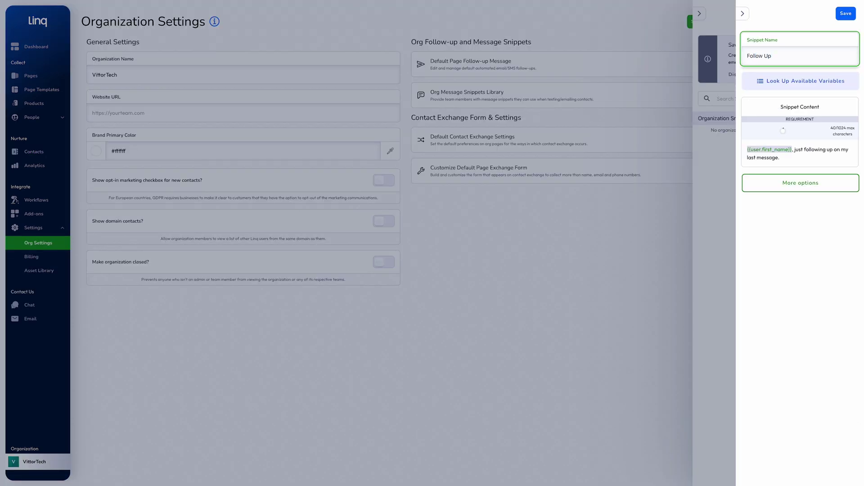
# Save the Follow Up snippet to the organization's message snippets library
pyautogui.click(847, 15)
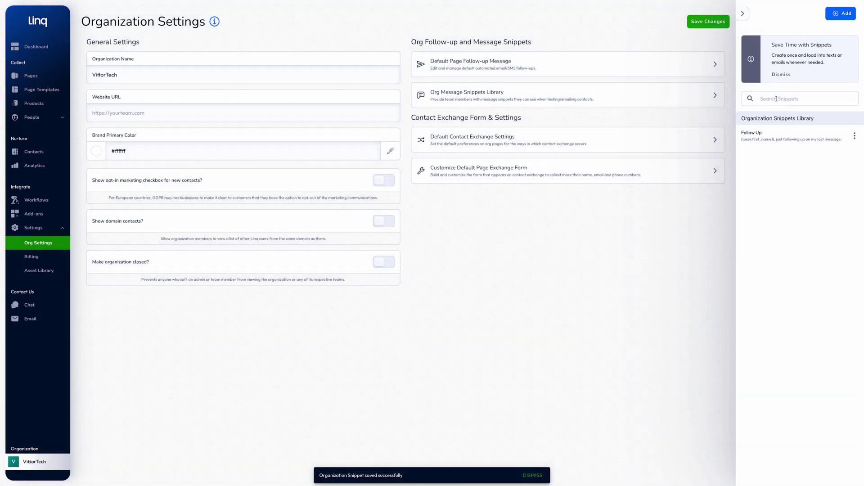
# Open the ISGA Conference Labels workflow and review its trigger, filter and action
pyautogui.click(36, 200)
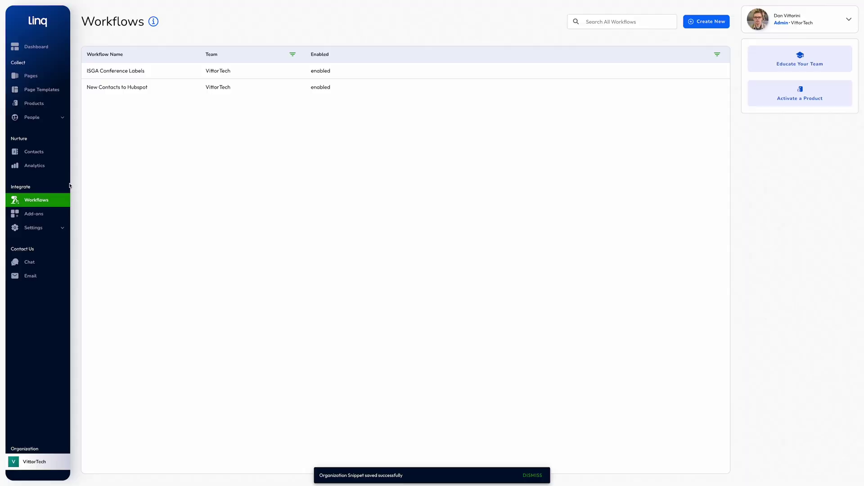
pyautogui.click(156, 72)
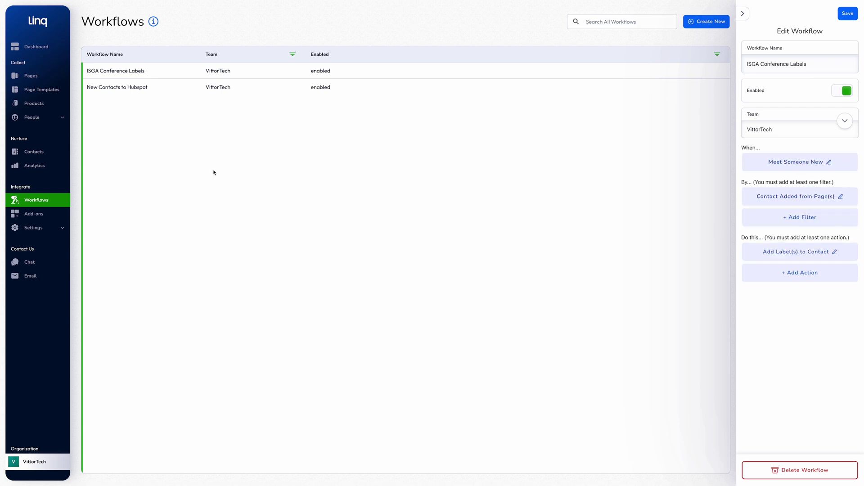
# Review the page-level and team-level analytics, then open the organization's add-ons
pyautogui.click(44, 167)
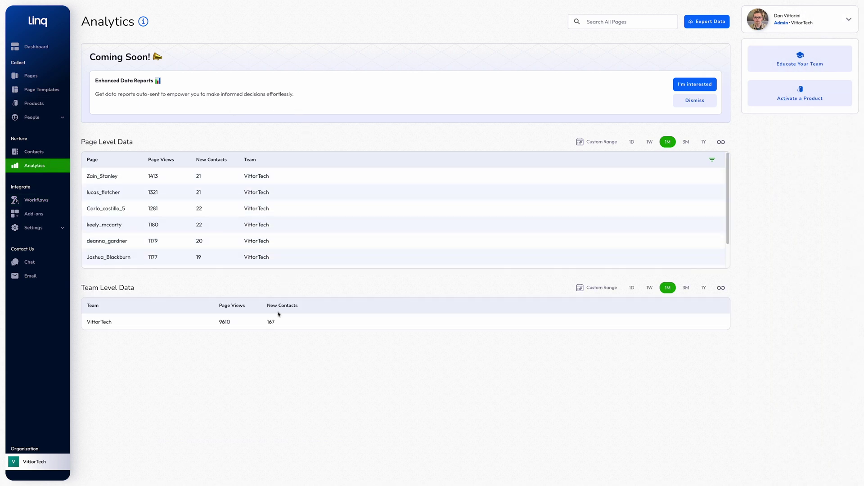
pyautogui.click(35, 229)
pyautogui.click(33, 216)
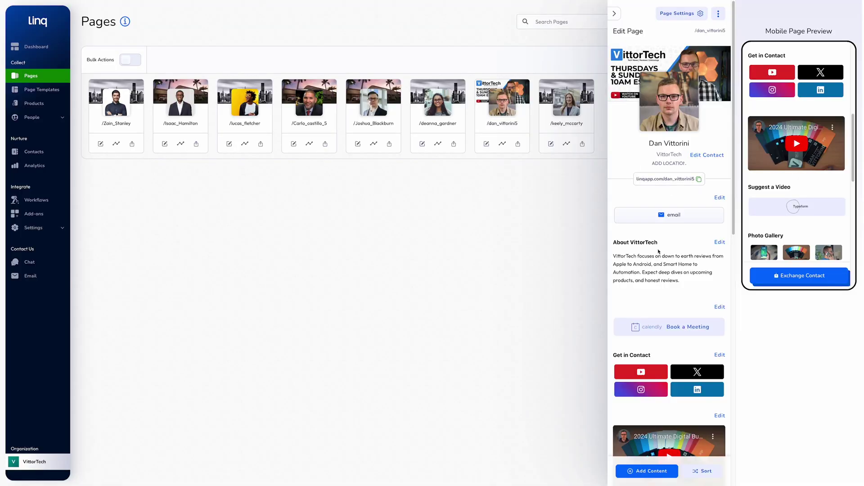
# Look through the VittorTech page's content sections in the page editor
pyautogui.scroll(-3, 659, 252)
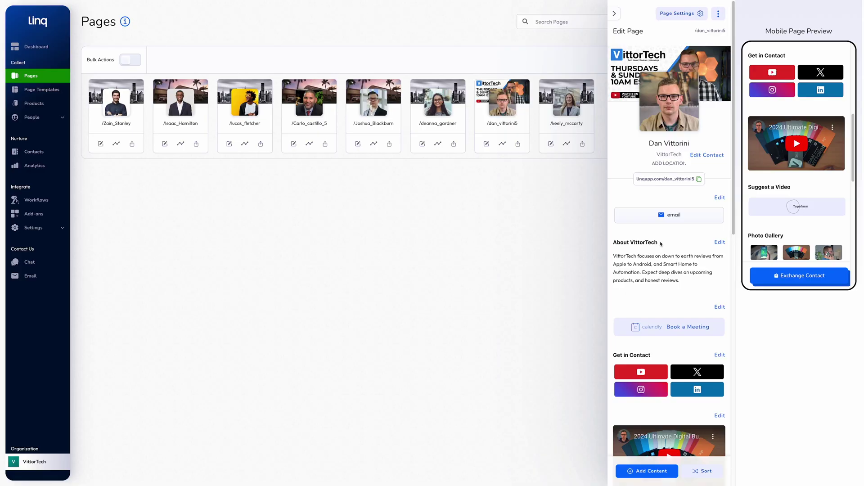
pyautogui.scroll(-5, 658, 252)
pyautogui.scroll(-4, 659, 251)
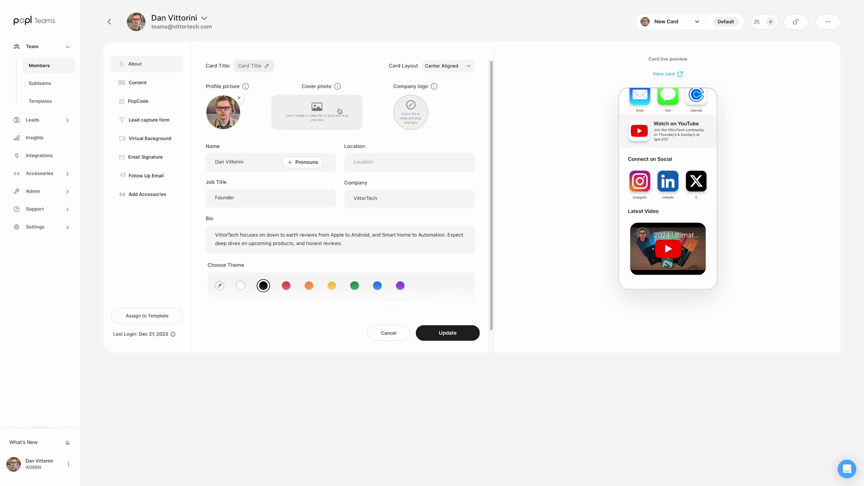
# In Popl Teams, use the saved VittorTech banner from the team assets as the member card's cover photo and update the card
pyautogui.click(340, 111)
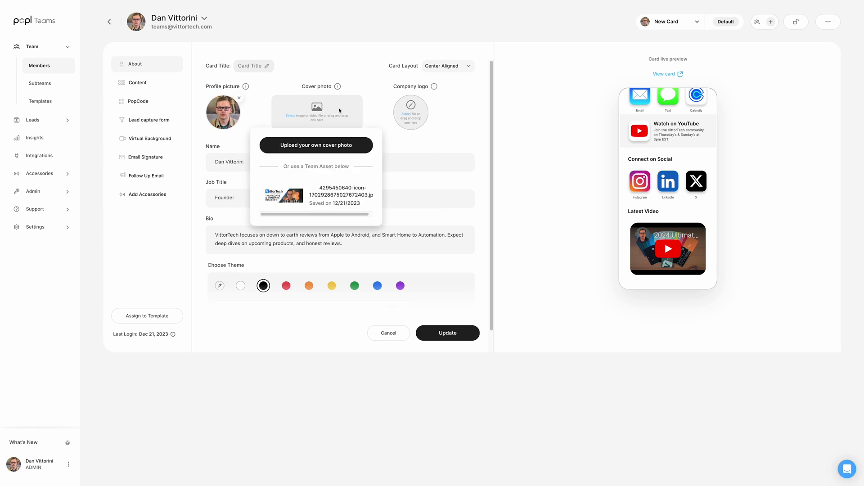
pyautogui.click(338, 199)
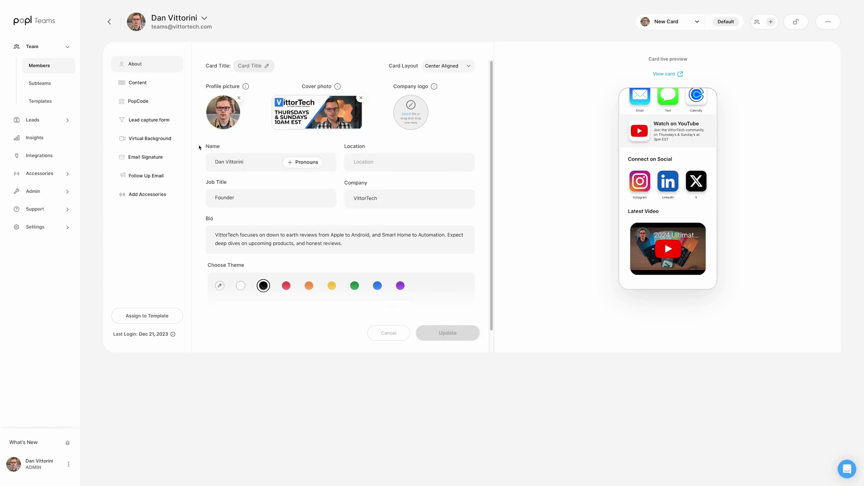